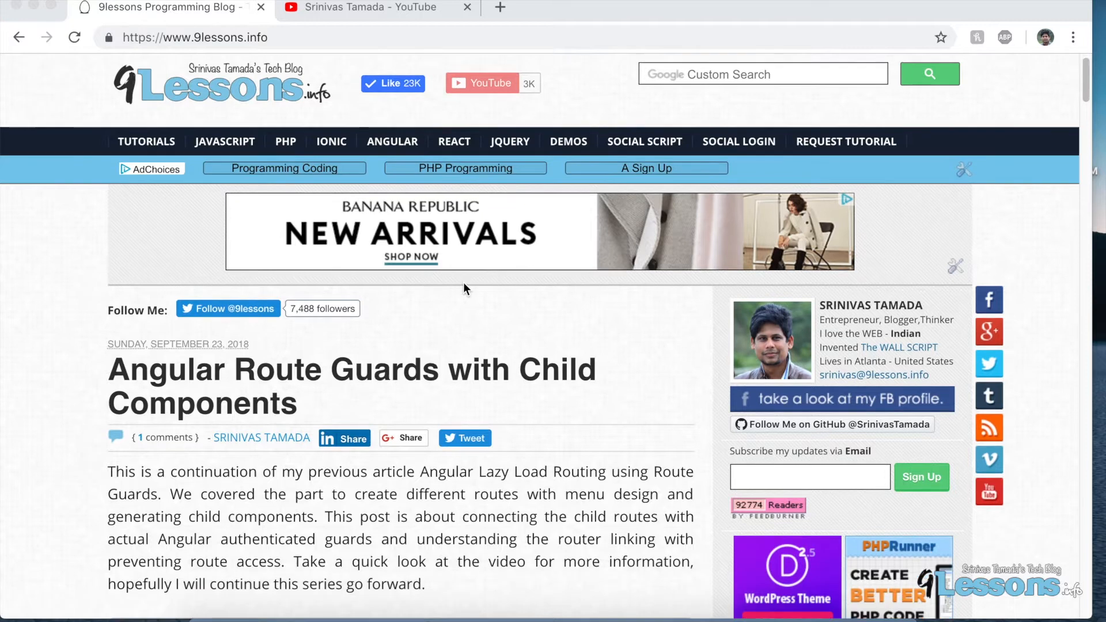
Scroll through the blog's recent posts and their header images for reference.
scroll(507, 325, "down", 2)
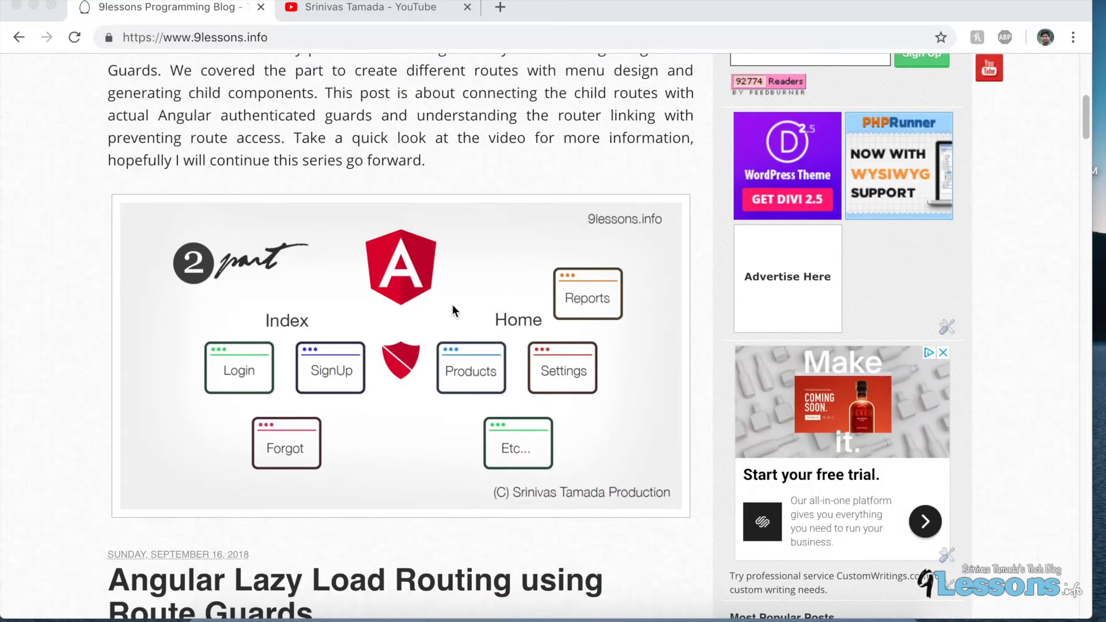
scroll(453, 310, "down", 1)
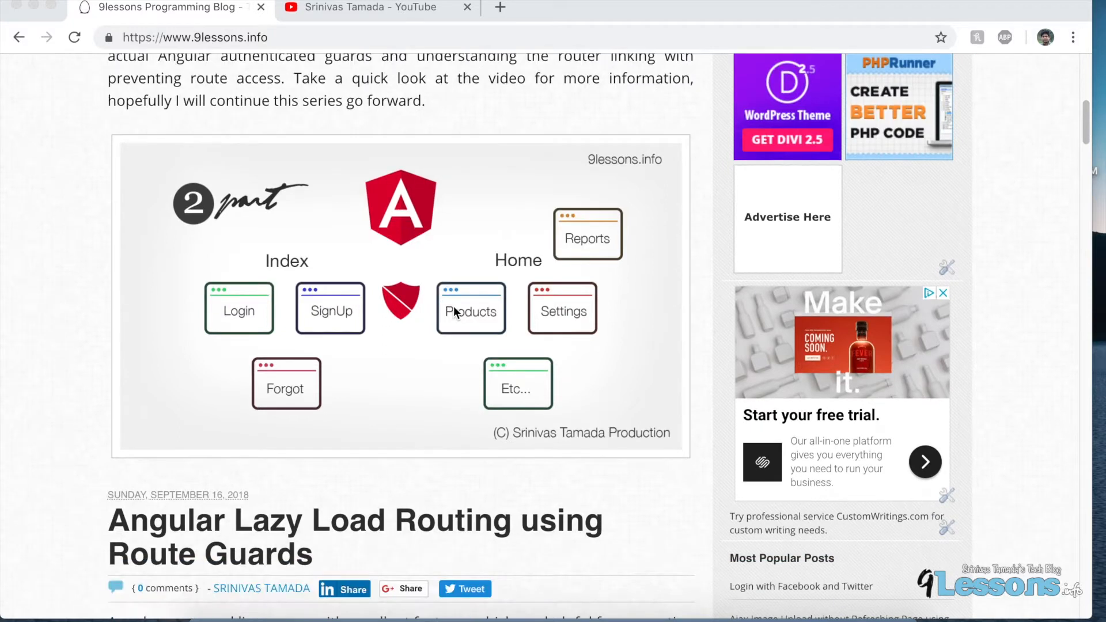
scroll(309, 500, "down", 9)
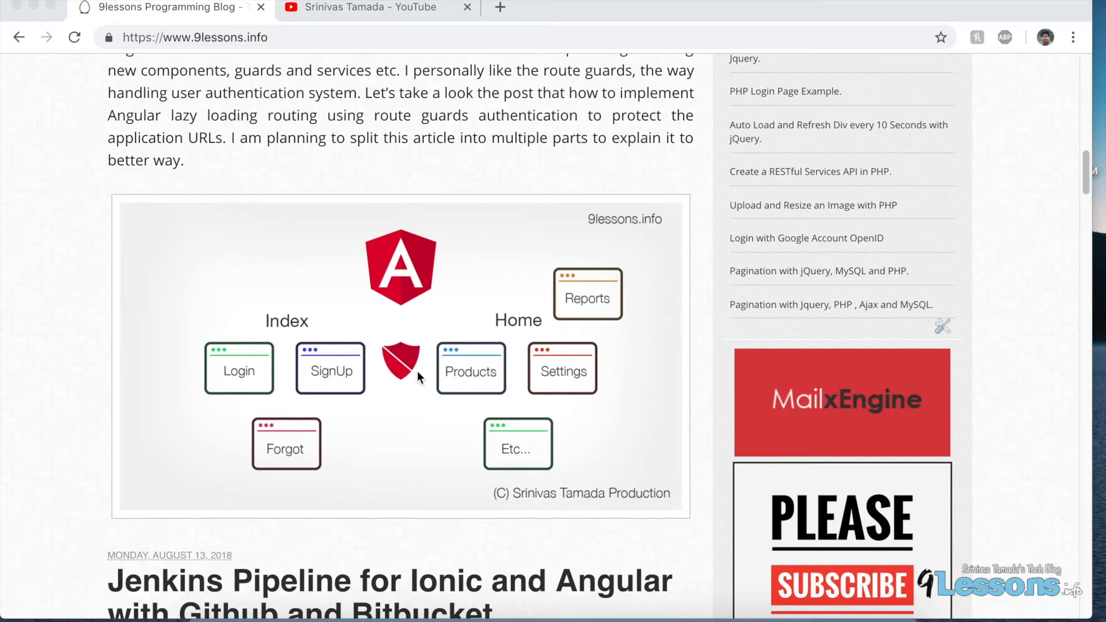
scroll(415, 380, "down", 10)
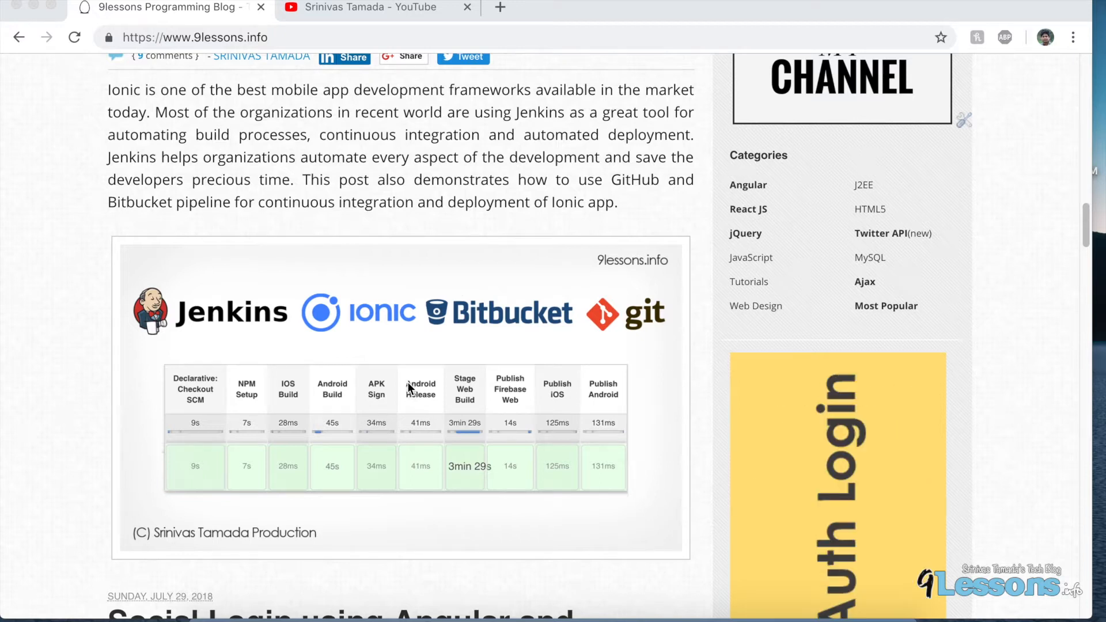
scroll(409, 387, "up", 10)
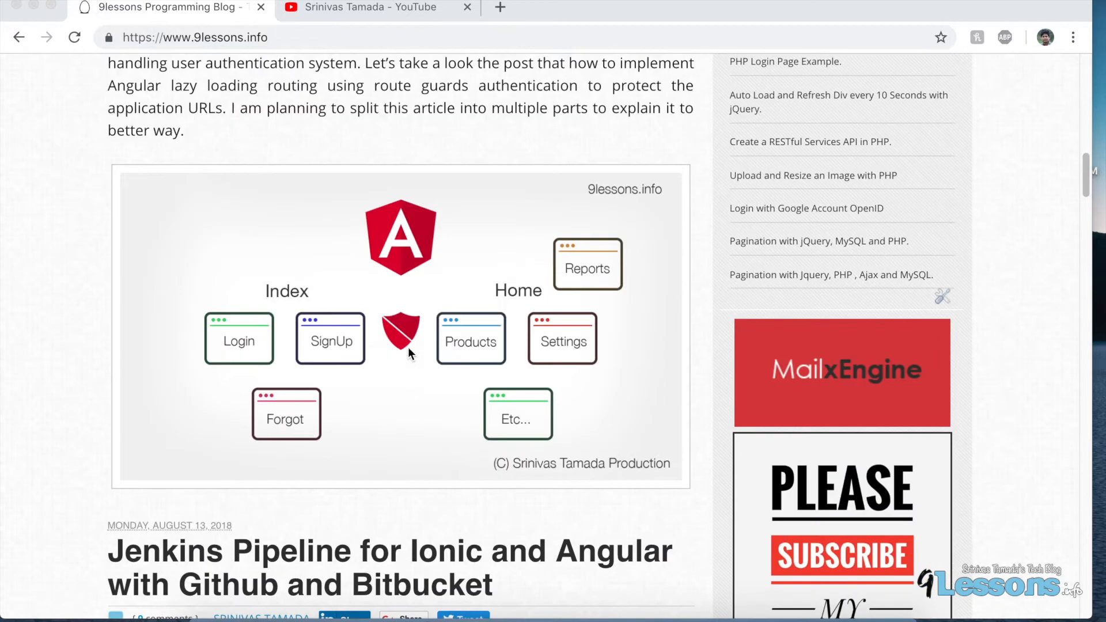
scroll(415, 364, "down", 20)
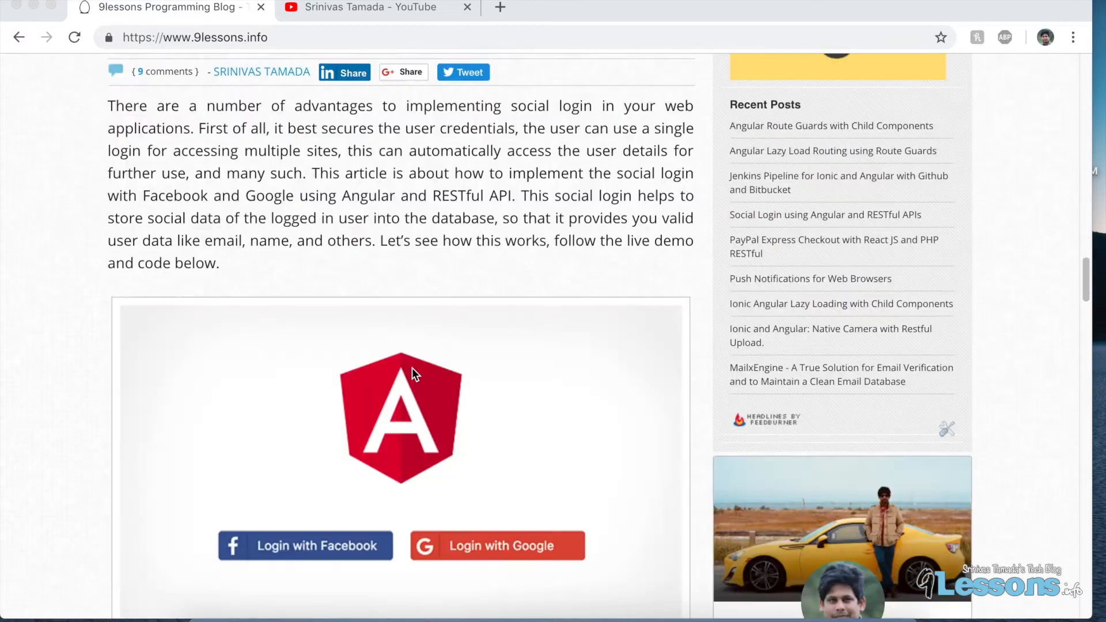
scroll(412, 371, "down", 9)
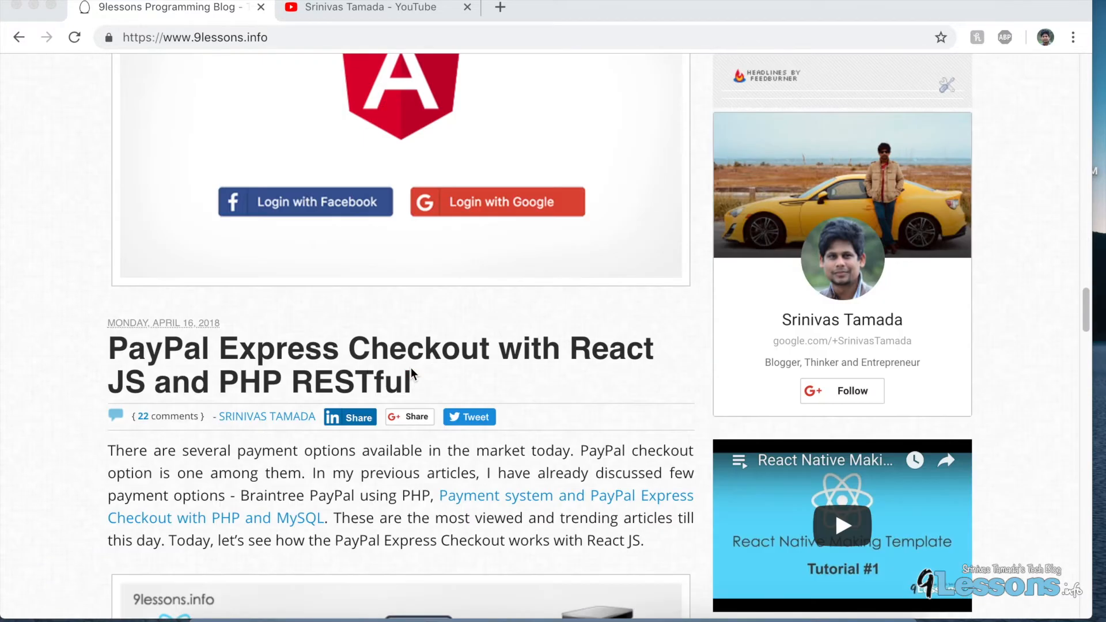
scroll(412, 373, "down", 5)
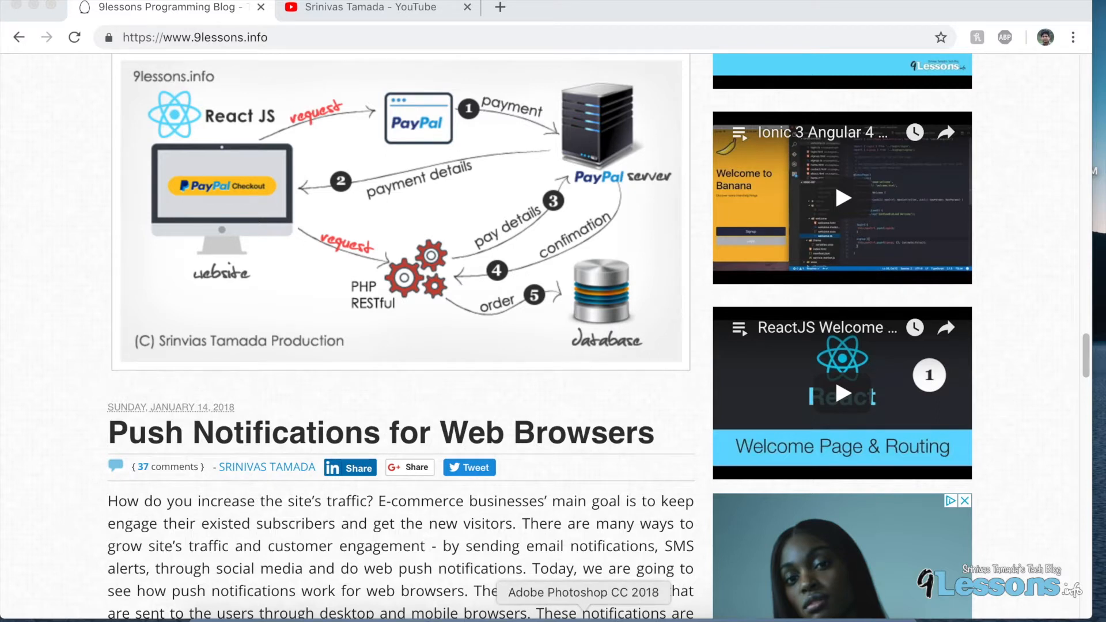
Switch to Photoshop and add a new empty layer above the background.
left_click(584, 614)
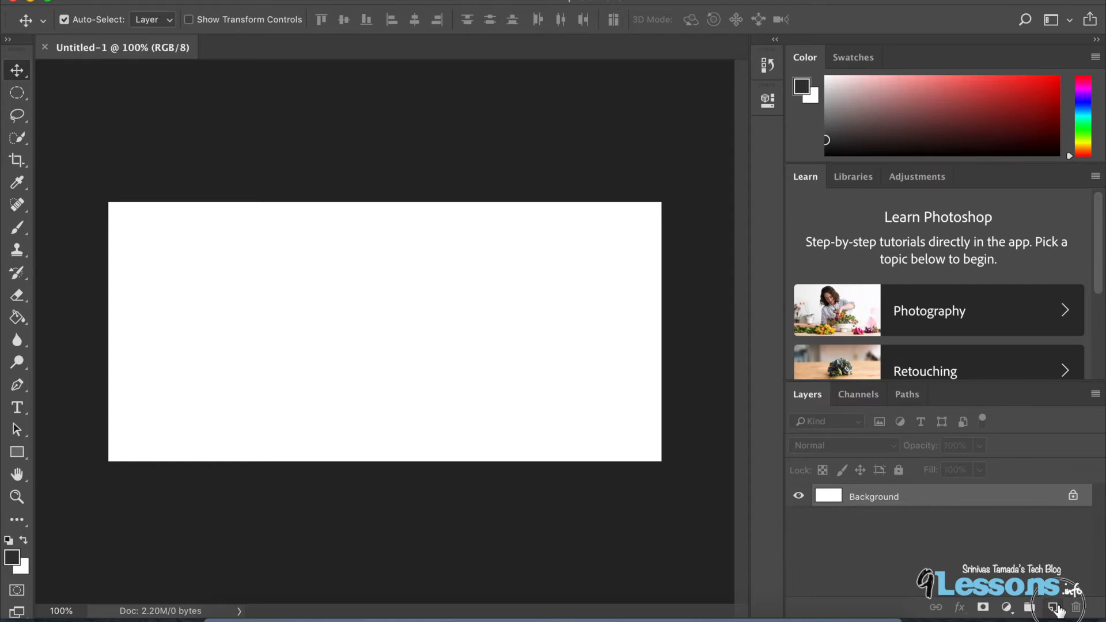
left_click(1059, 611)
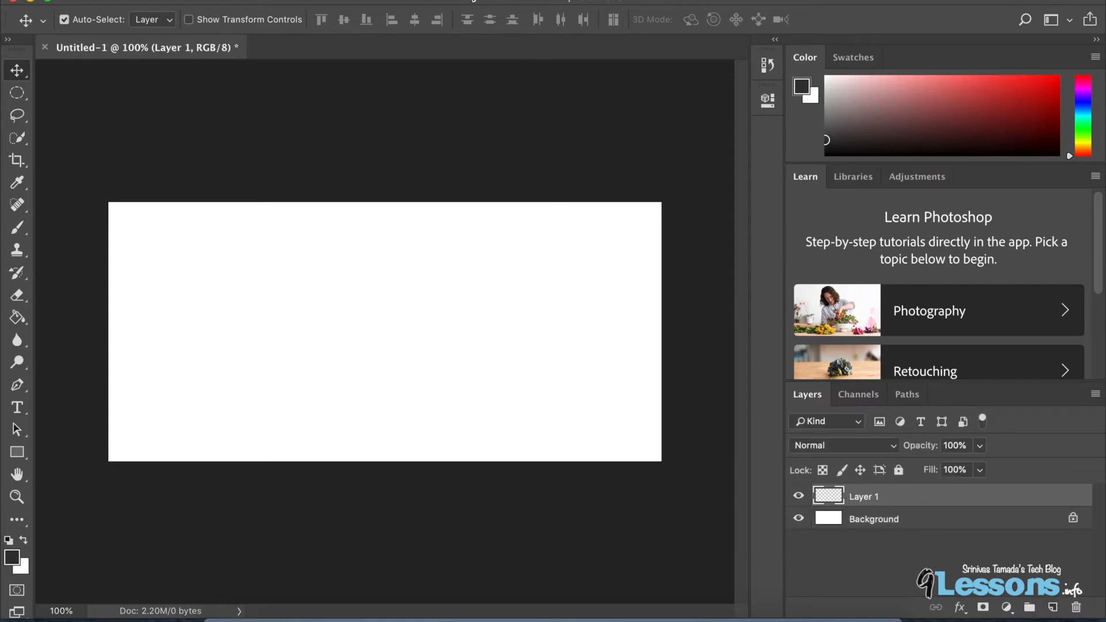
left_click(544, 0)
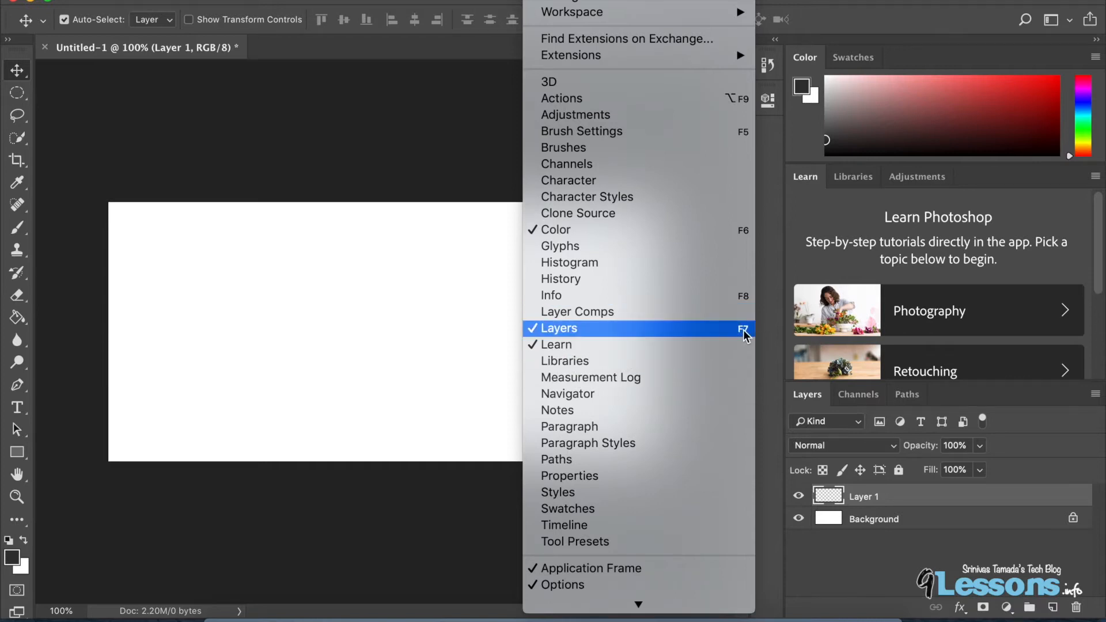
left_click(633, 336)
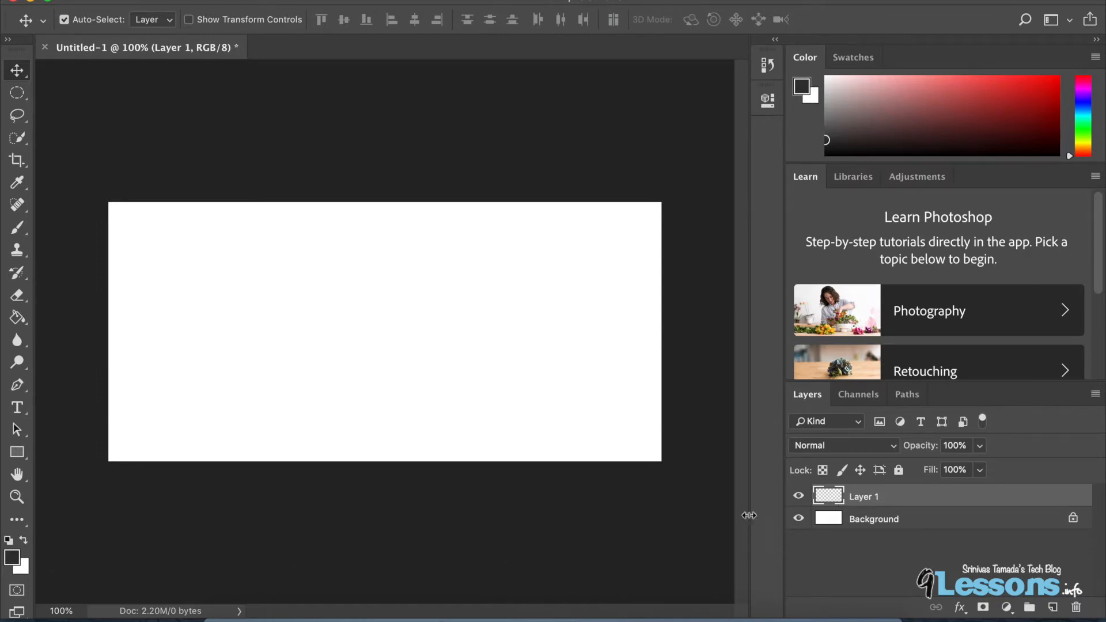
left_click(857, 528)
left_click(866, 507)
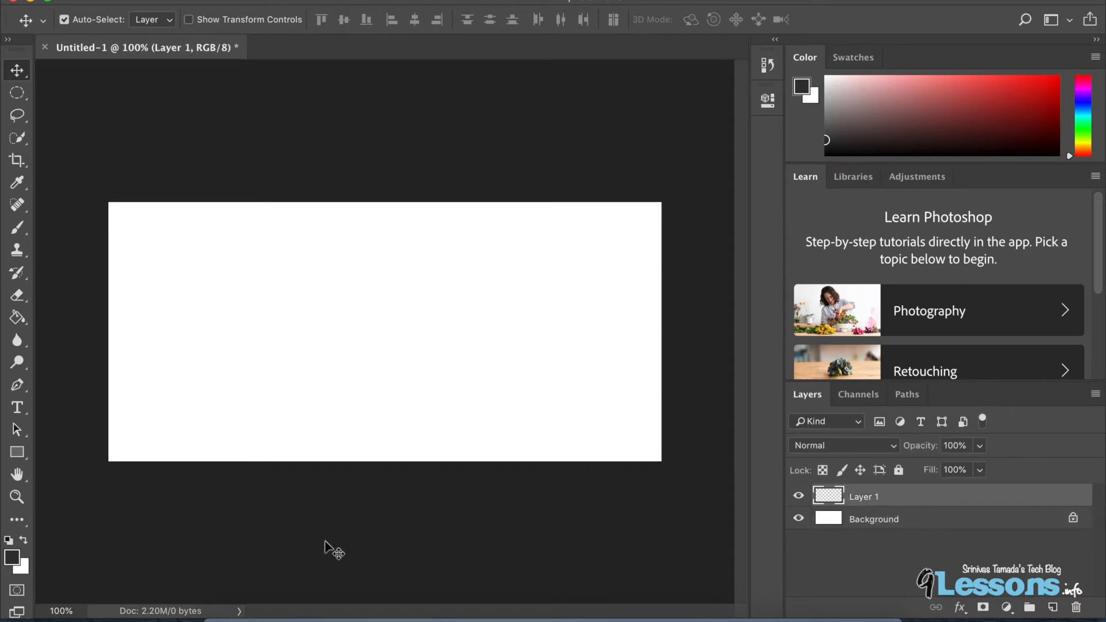
Set the foreground colour to #f2f2f2.
left_click(11, 558)
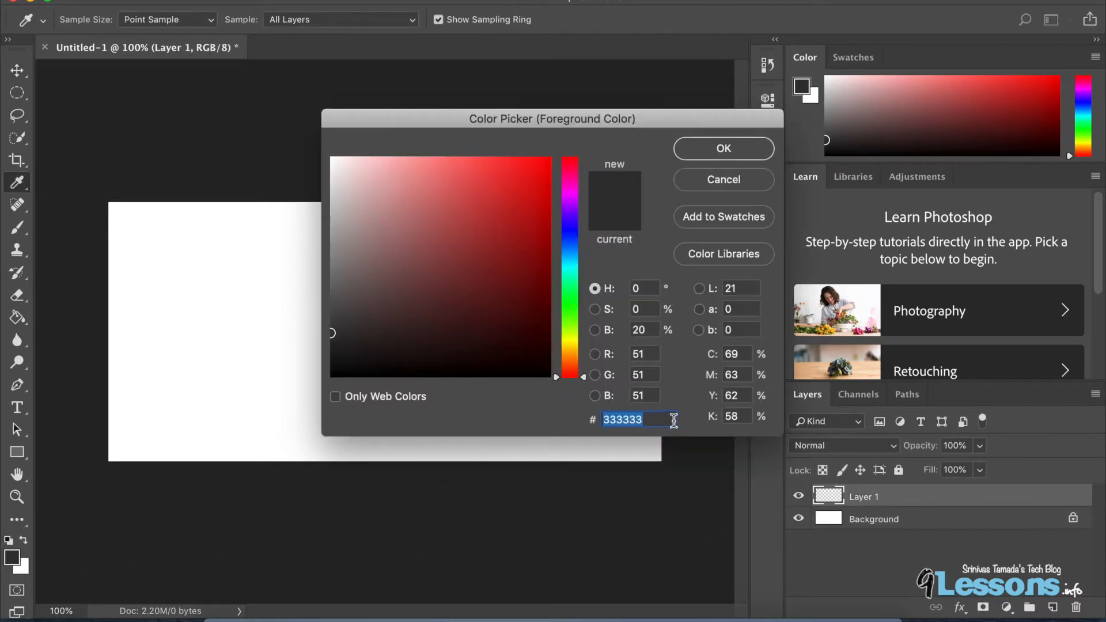
type("f2f2f2")
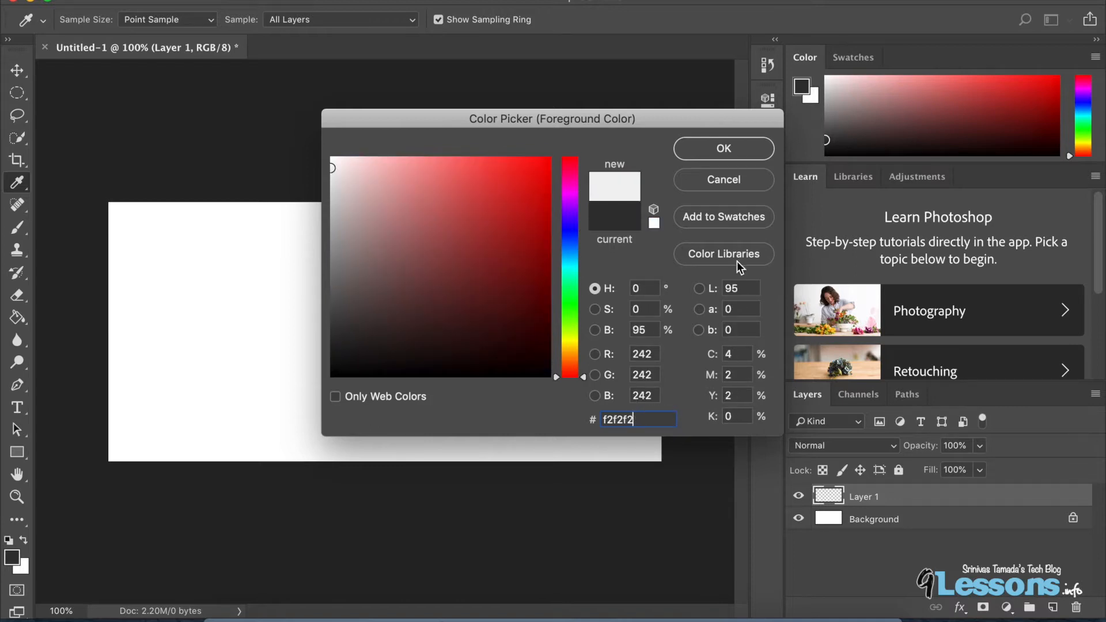
left_click(740, 154)
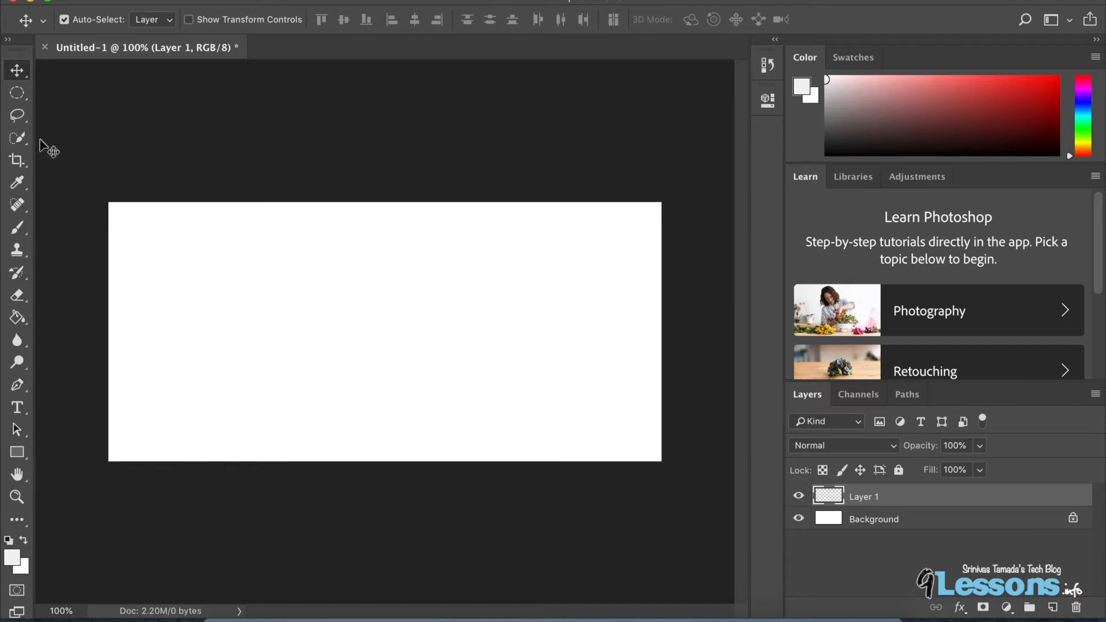
Select the Brush tool and choose the Soft Round brush from General Brushes.
left_click(20, 227)
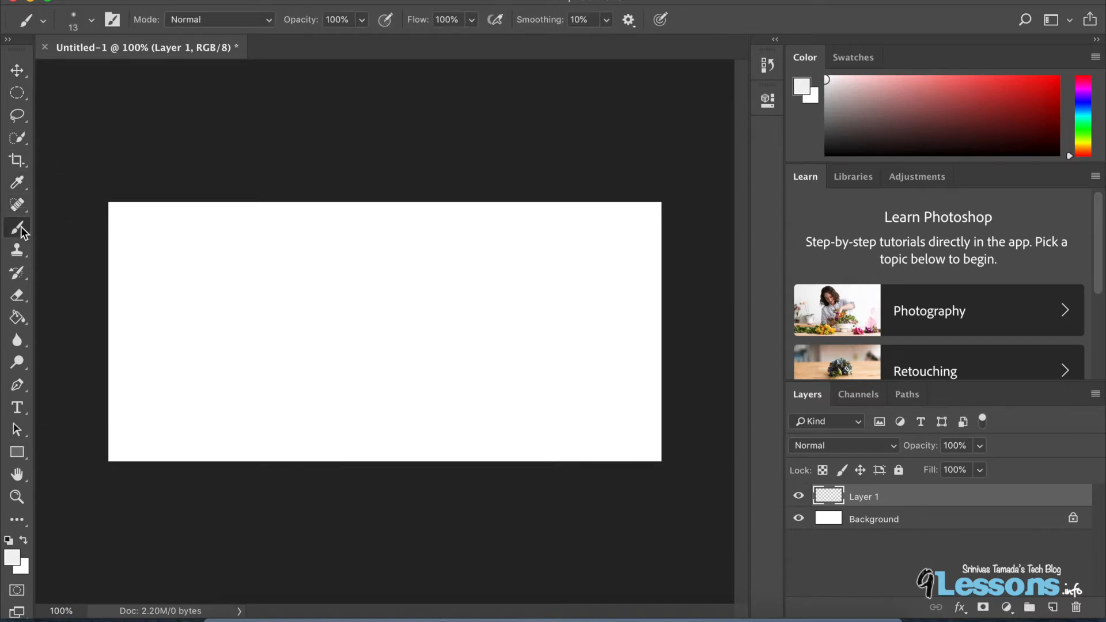
left_click(93, 21)
left_click_drag(105, 73, 125, 72)
left_click(93, 22)
left_click(92, 22)
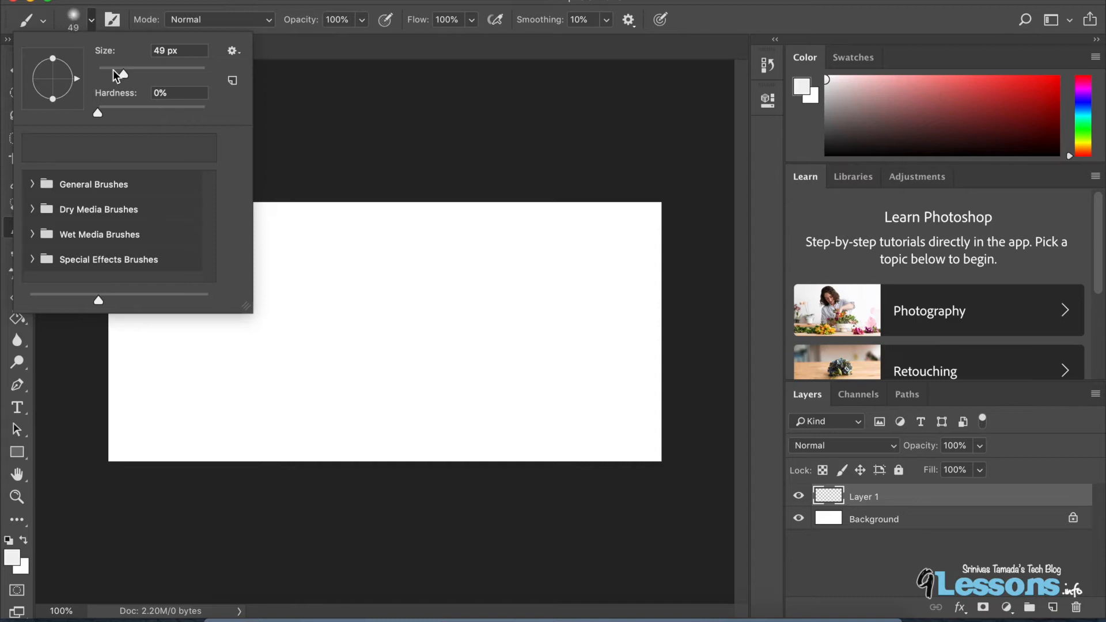
left_click(43, 22)
left_click(43, 22)
left_click(43, 22)
left_click(92, 21)
left_click(32, 184)
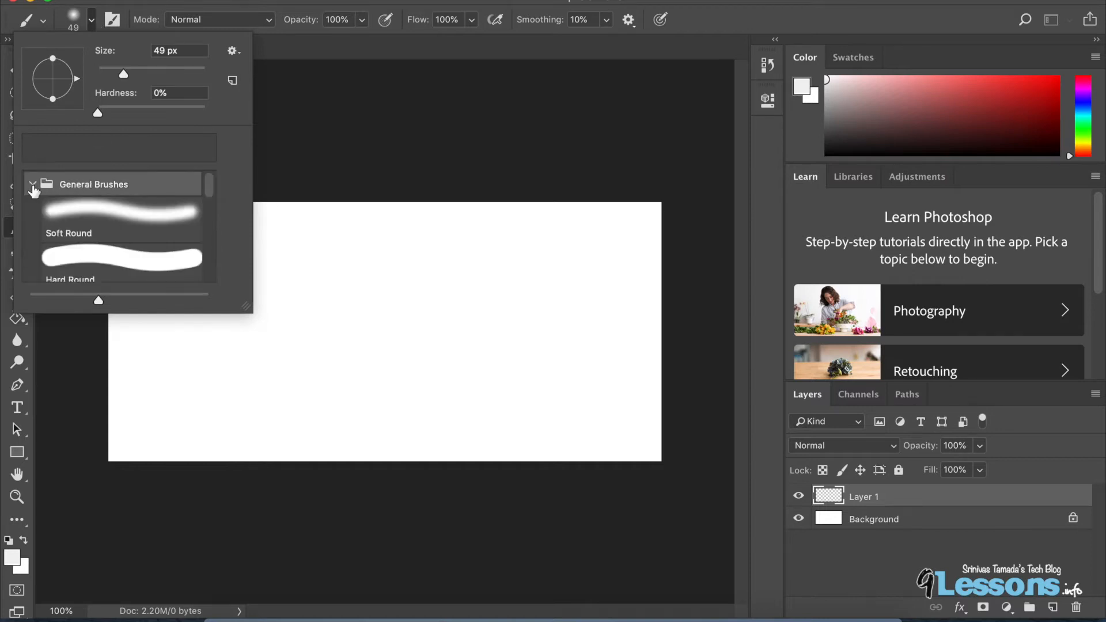
left_click(130, 215)
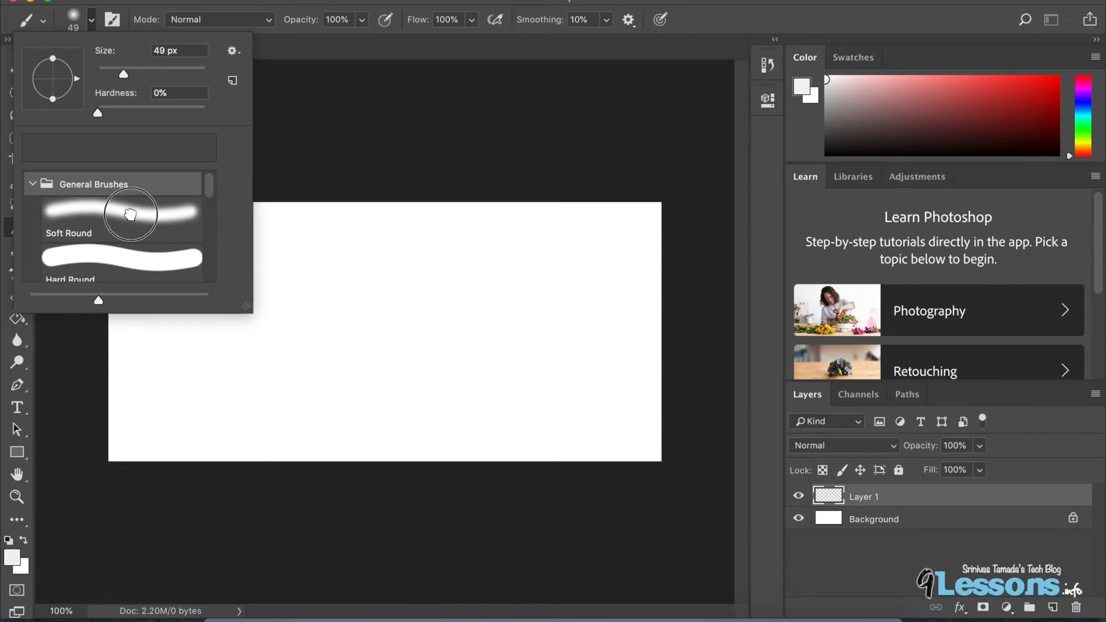
scroll(134, 221, "down", 1)
scroll(136, 219, "down", 4)
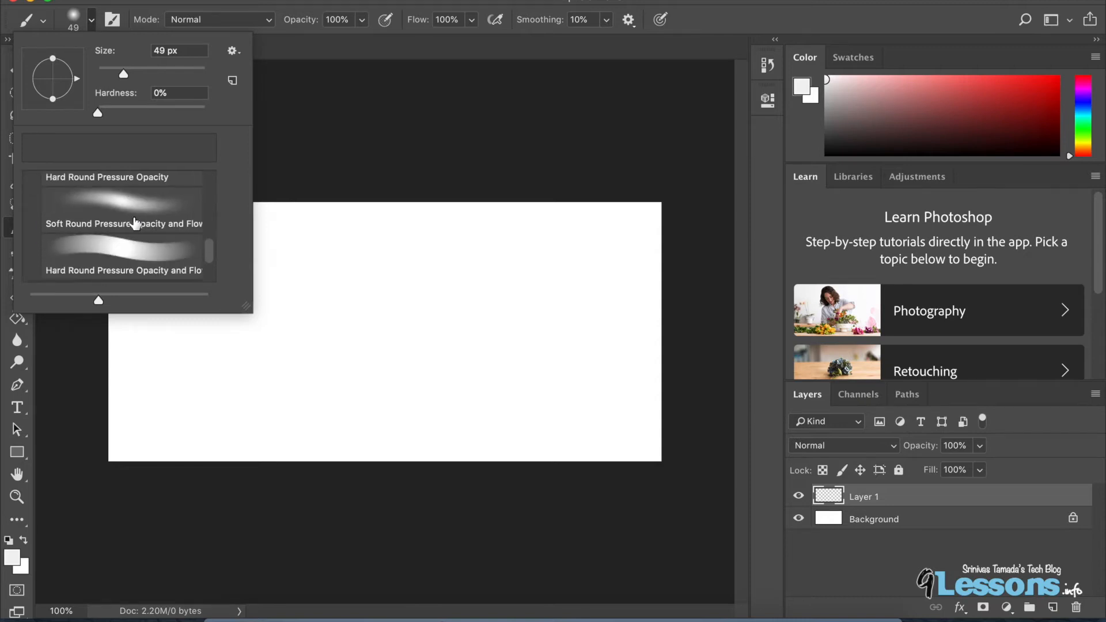
scroll(160, 214, "up", 6)
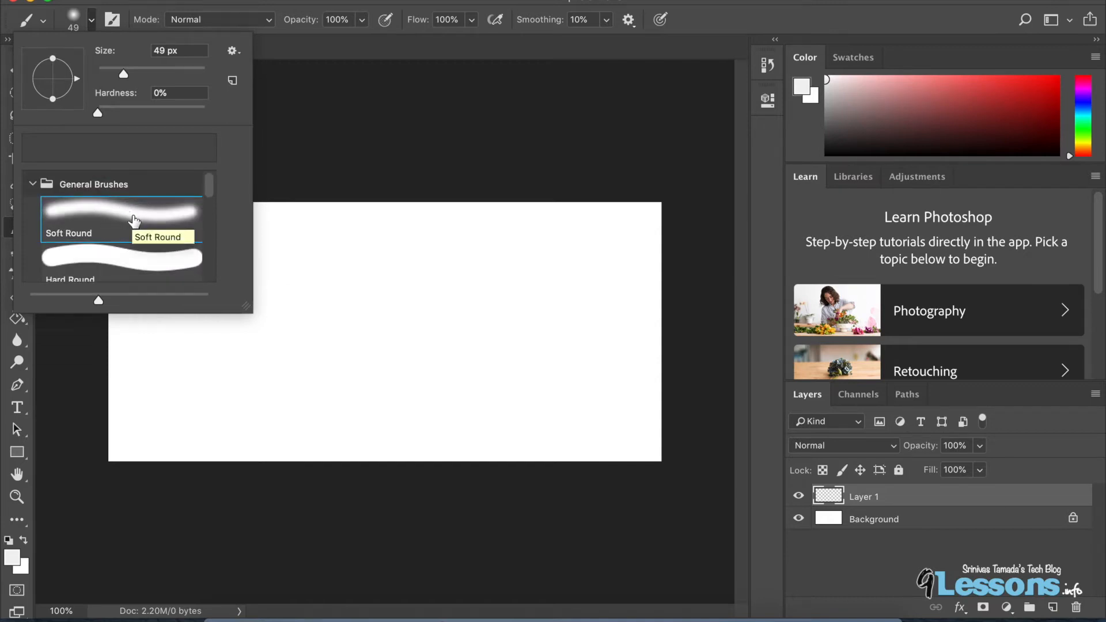
Set the brush size to 396 px and paint soft light-grey strokes around the canvas edges on Layer 1.
left_click_drag(124, 73, 136, 73)
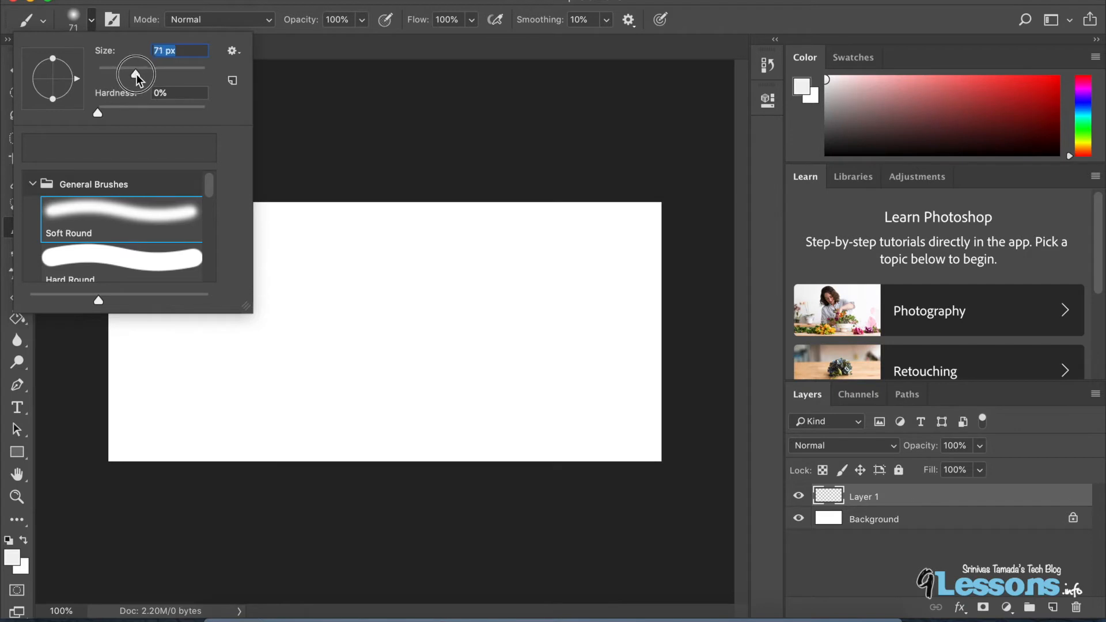
left_click(277, 102)
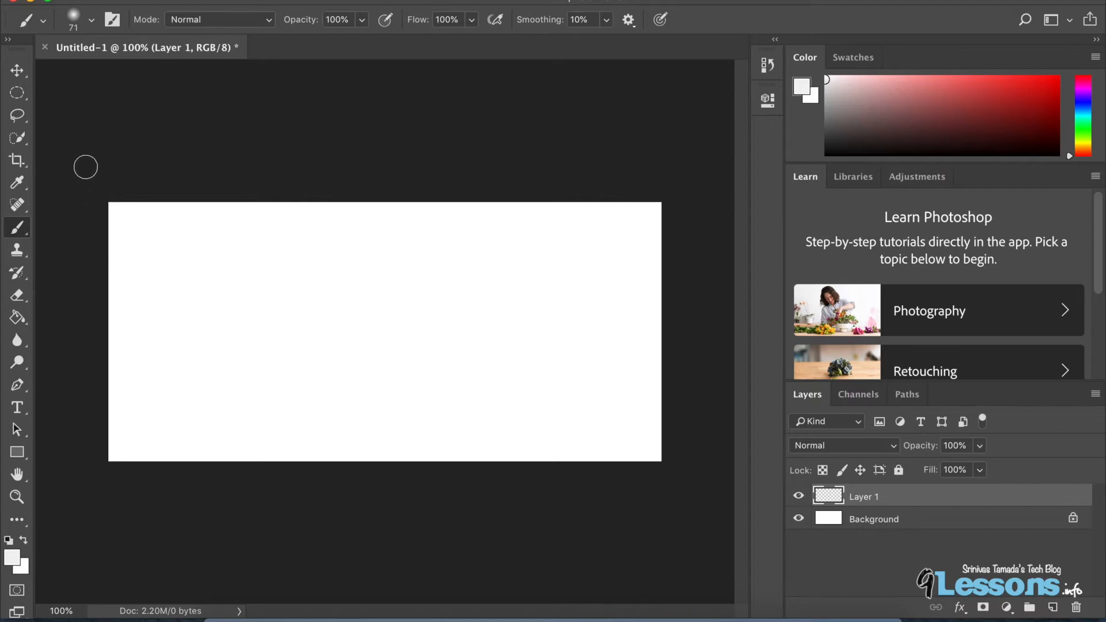
left_click(91, 20)
left_click_drag(139, 74, 189, 74)
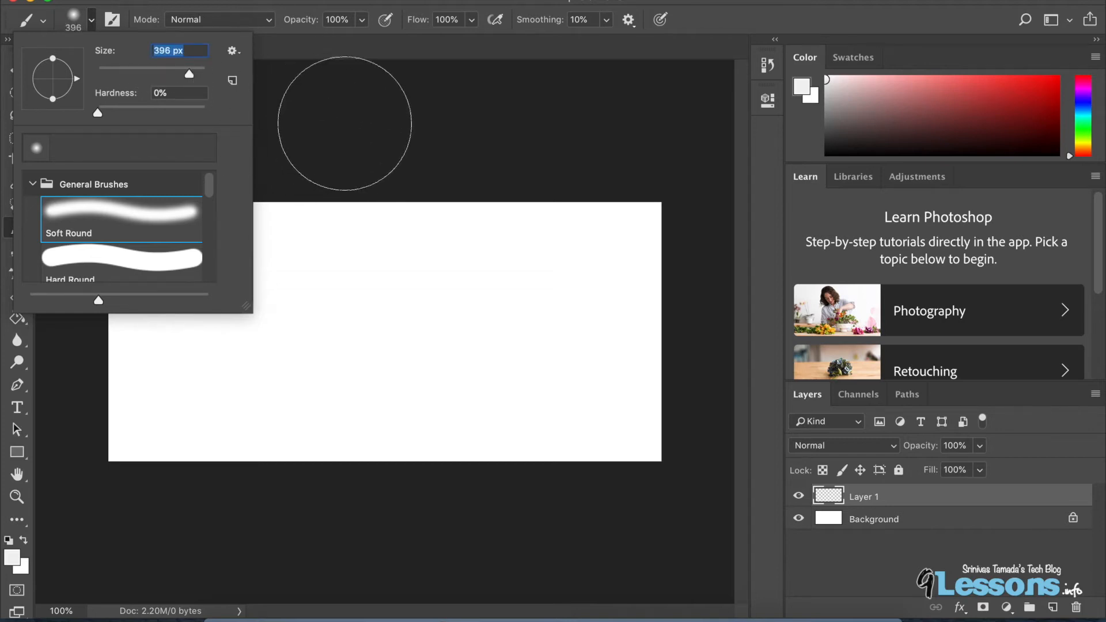
left_click(339, 120)
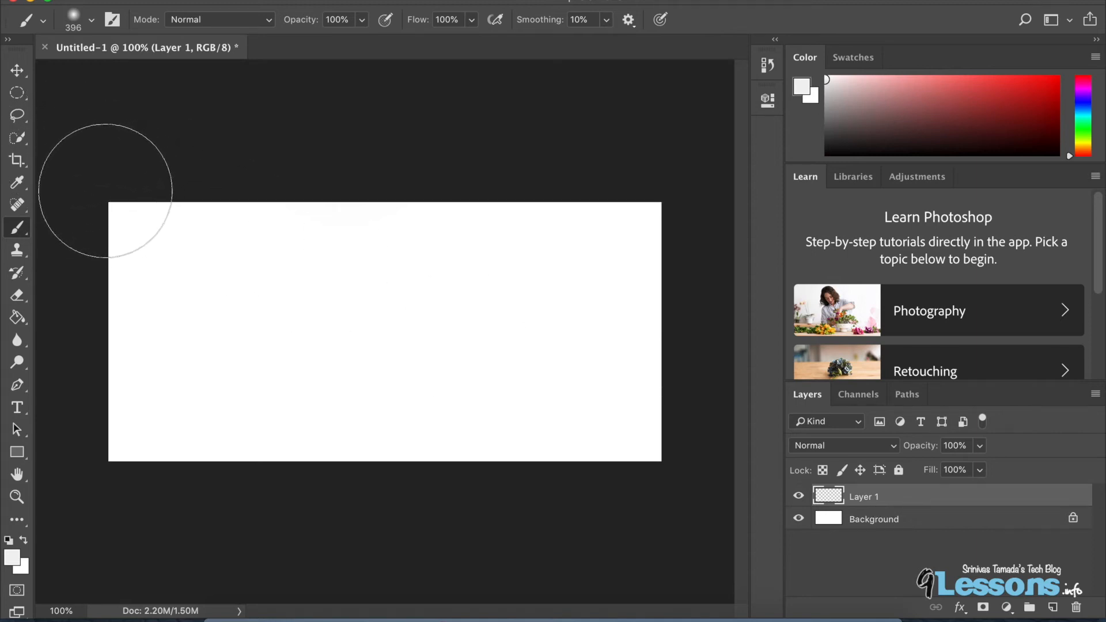
mouse_move(110, 204)
left_mouse_down()
mouse_move(86, 322)
mouse_move(86, 437)
mouse_move(106, 360)
mouse_move(173, 458)
mouse_move(205, 479)
mouse_move(205, 461)
mouse_move(674, 465)
mouse_move(684, 340)
mouse_move(669, 352)
mouse_move(655, 180)
mouse_move(612, 173)
mouse_move(618, 197)
mouse_move(257, 187)
mouse_move(467, 181)
mouse_move(600, 215)
left_mouse_up()
left_click_drag(74, 254, 111, 334)
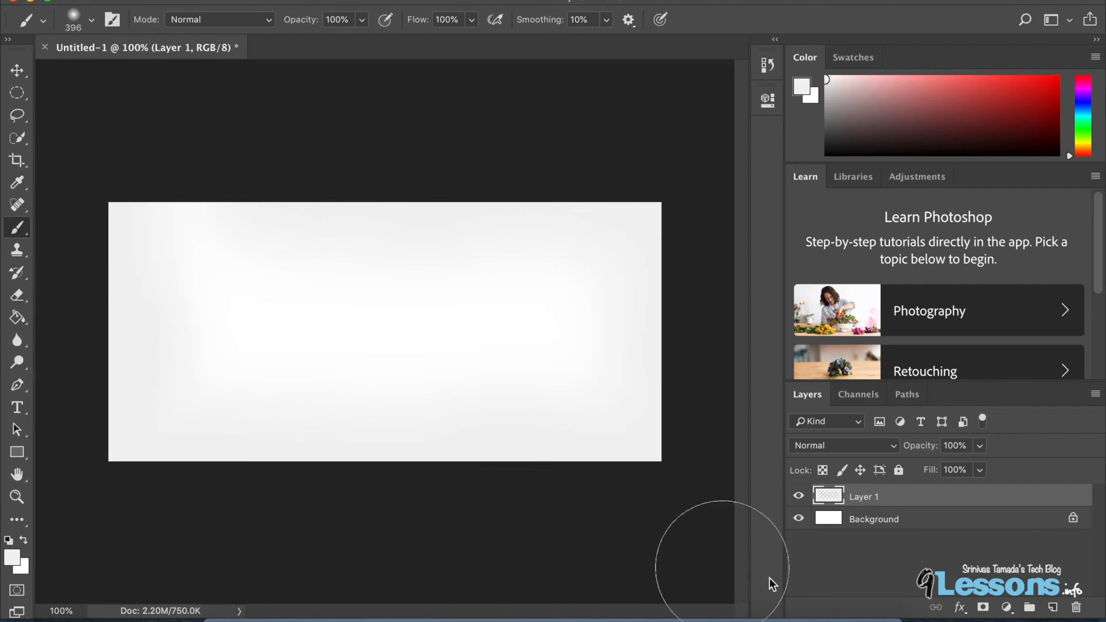
Hide the Background and paint more soft strokes along the left edge of Layer 1, then show the Background again.
left_click(798, 519)
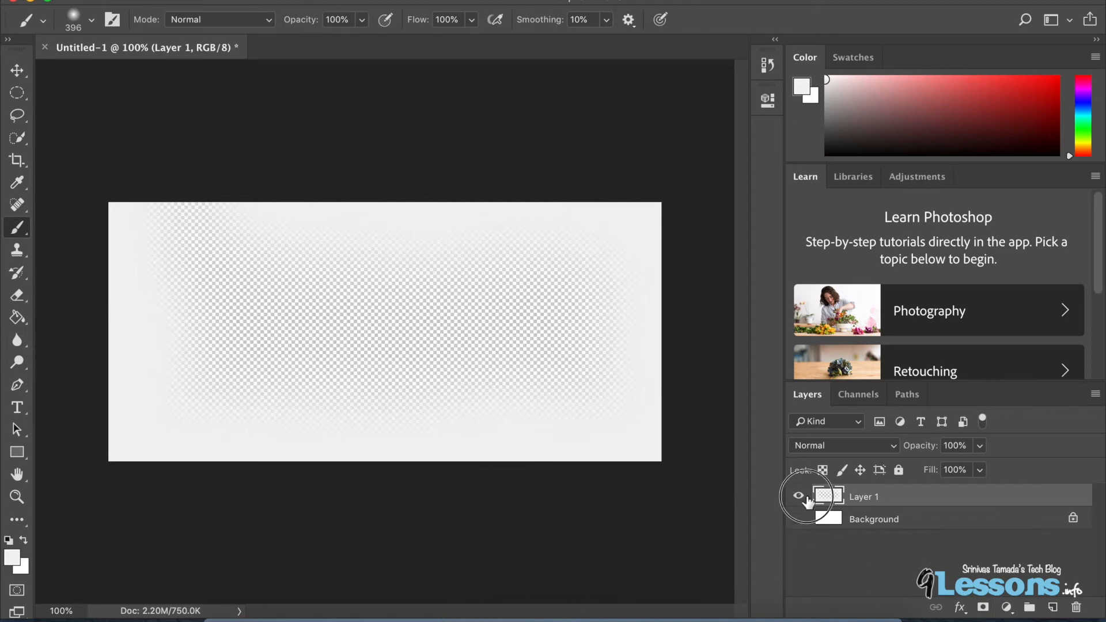
left_click(799, 497)
left_click(804, 499)
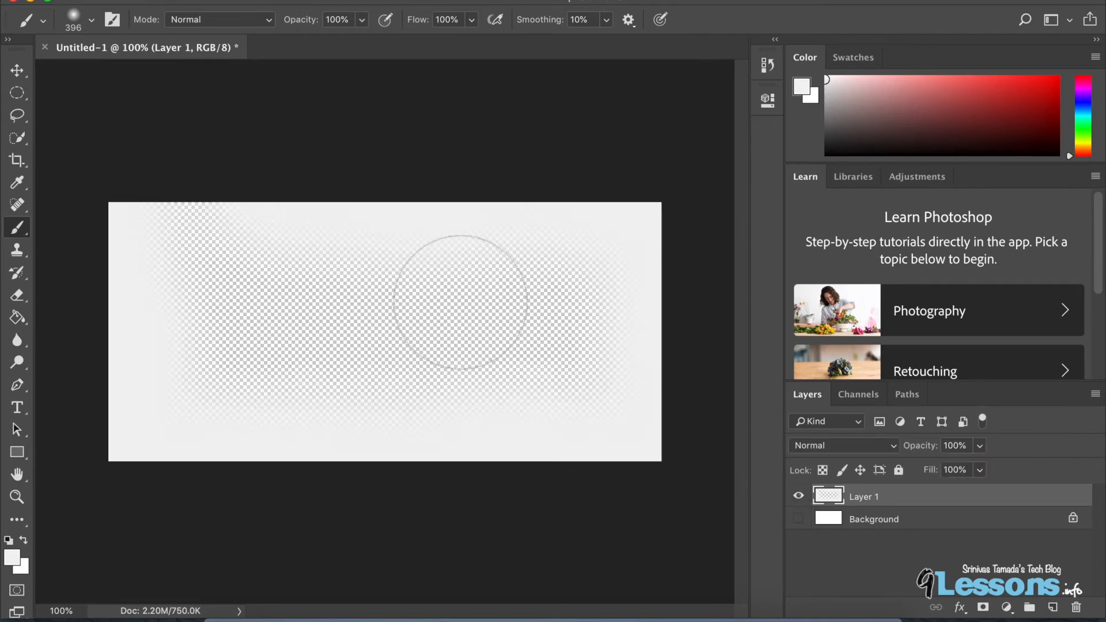
mouse_move(154, 217)
left_mouse_down()
mouse_move(501, 202)
mouse_move(628, 210)
mouse_move(628, 372)
mouse_move(617, 420)
mouse_move(106, 465)
left_mouse_up()
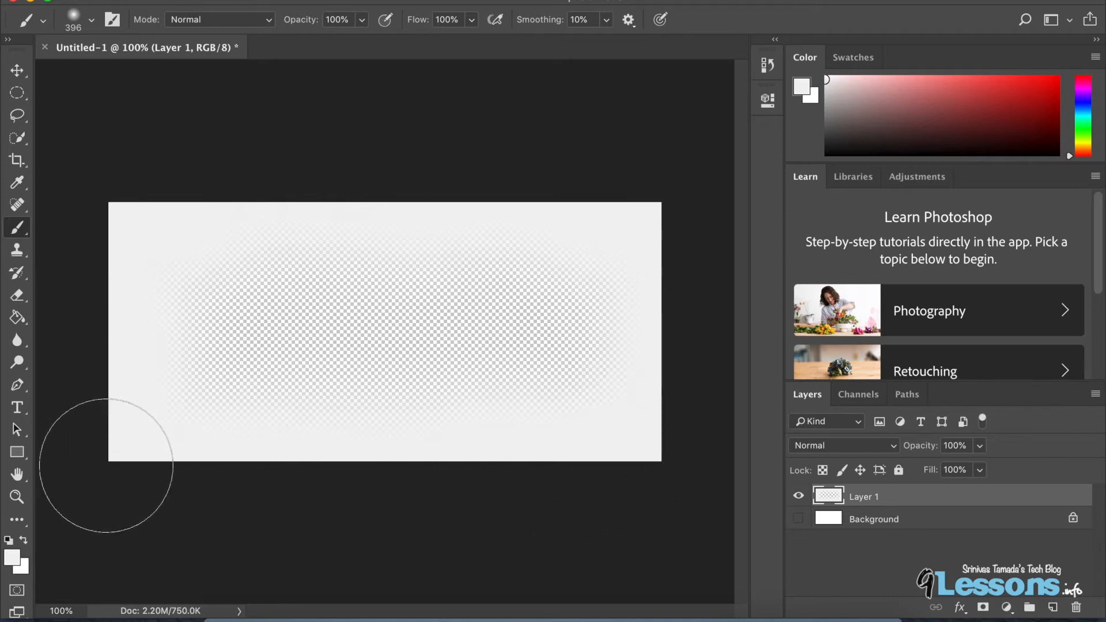
left_click(798, 519)
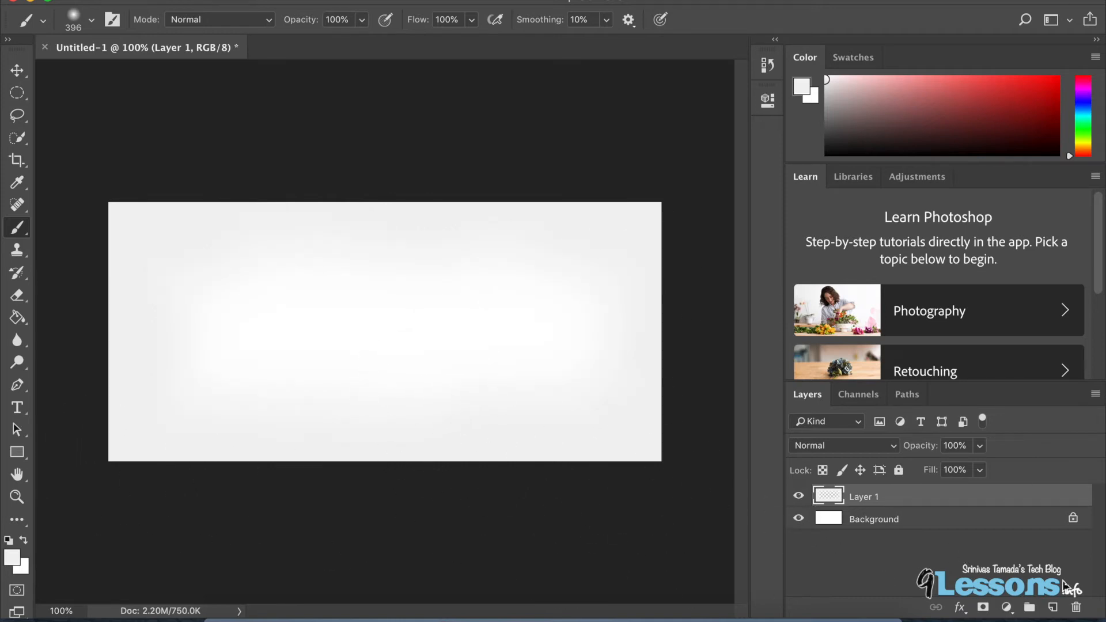
Hide Layer 1 and the Background, and add a new empty layer above them.
left_click(798, 496)
left_click(798, 519)
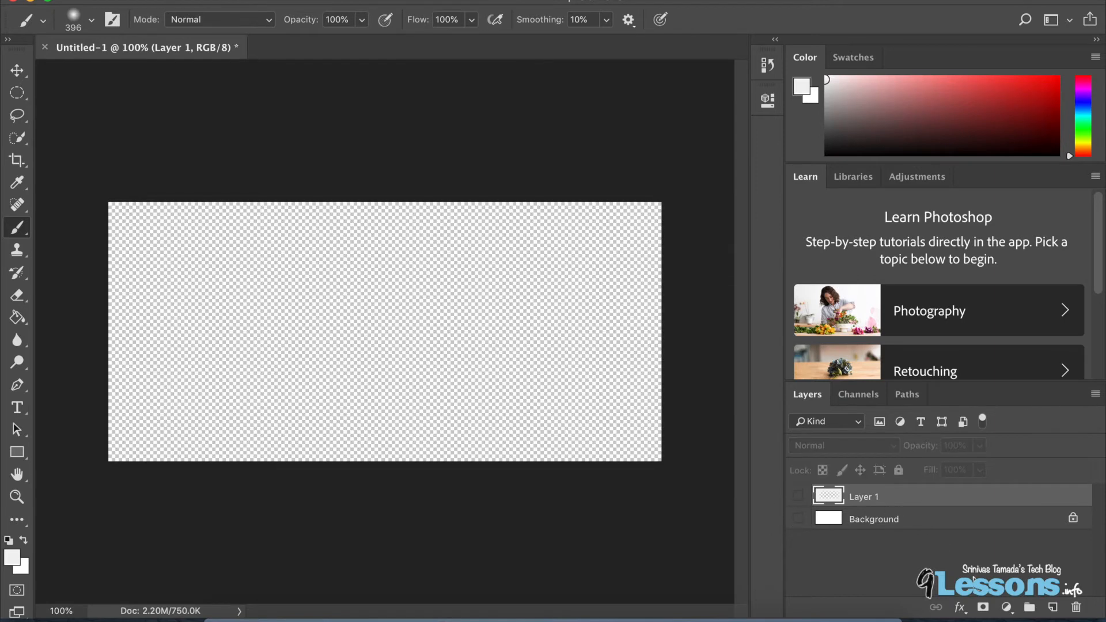
left_click(1053, 608)
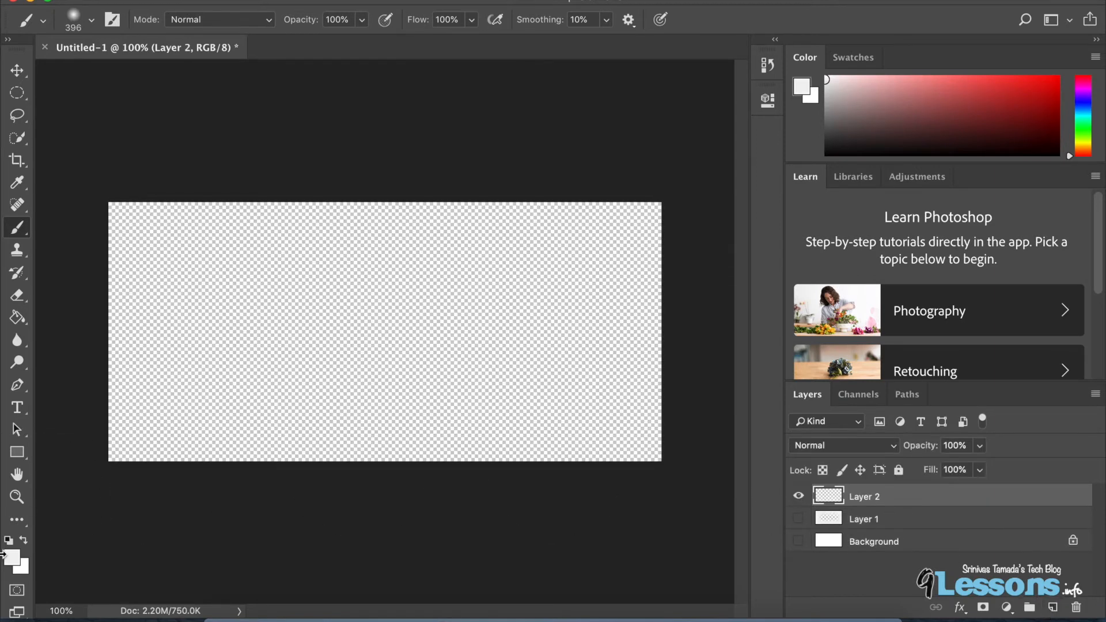
Set the foreground colour to dark blue #05299f and fill Layer 2 with it using the Paint Bucket.
left_click(13, 557)
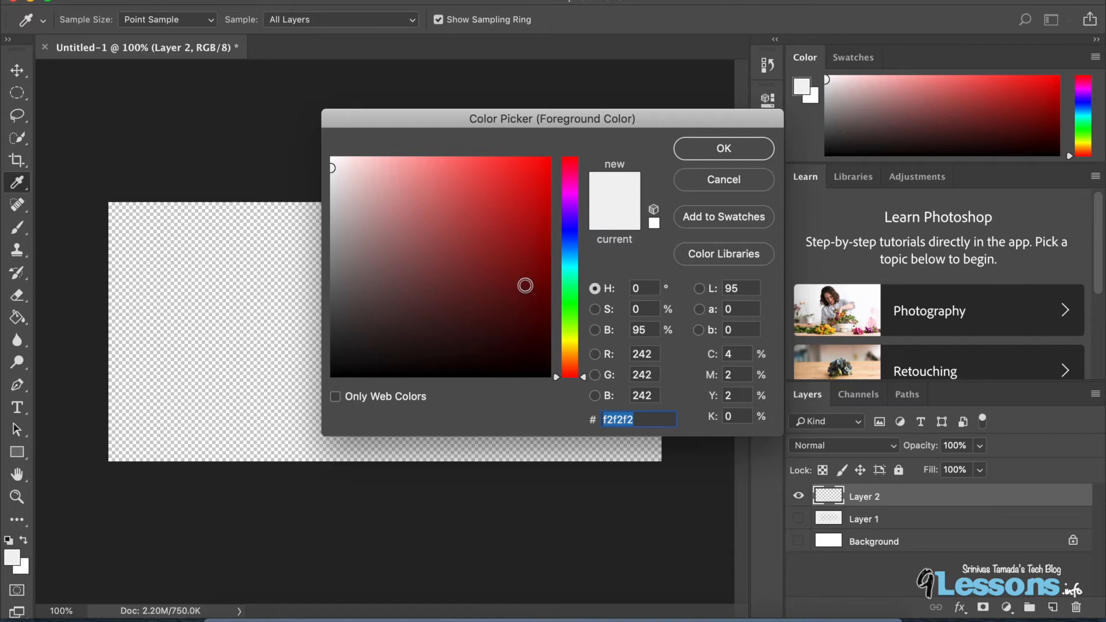
left_click(570, 240)
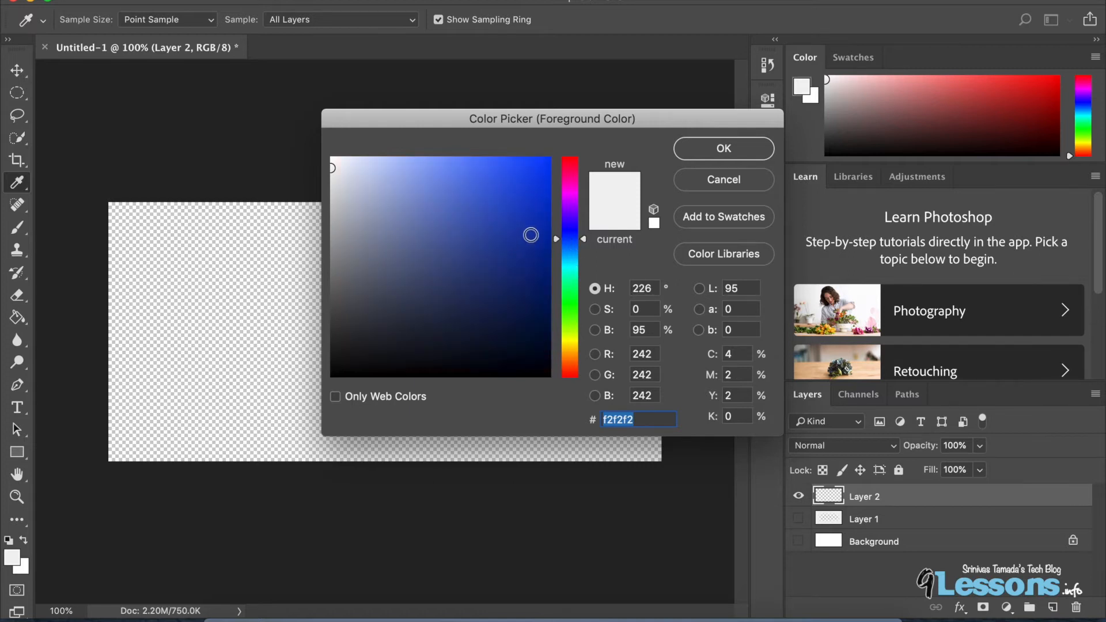
left_click(544, 240)
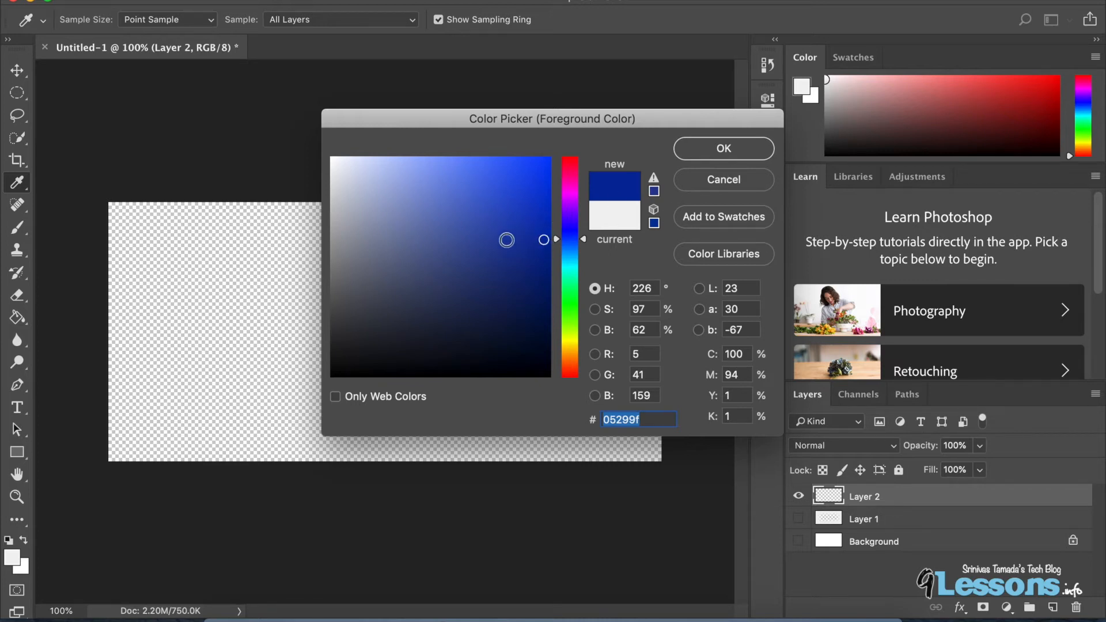
left_click(509, 240)
left_click(724, 149)
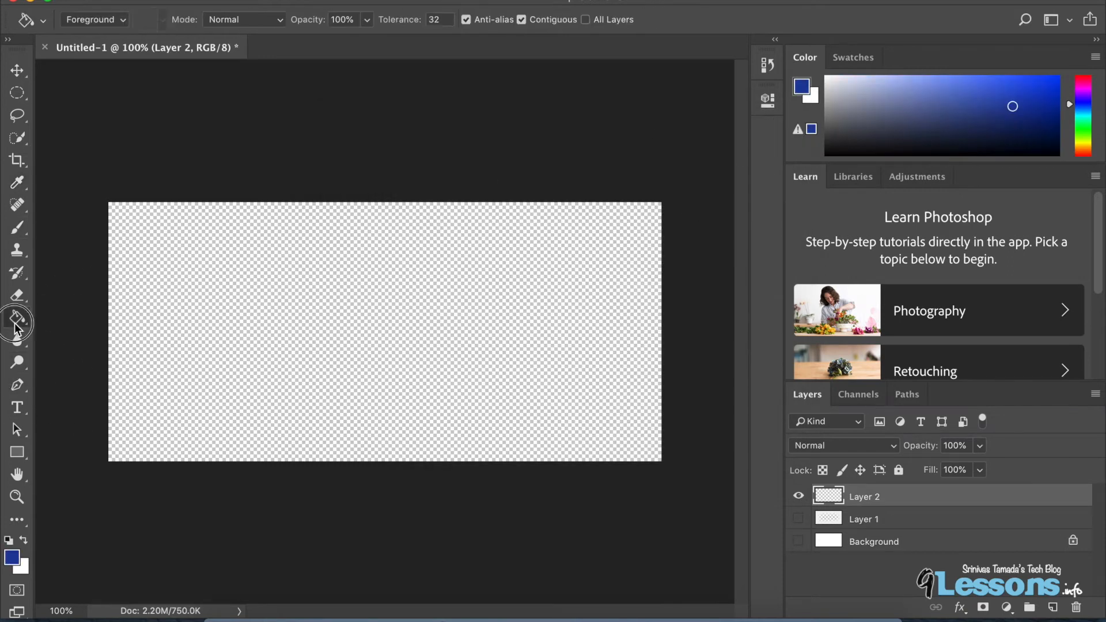
left_click(18, 317)
left_click(246, 304)
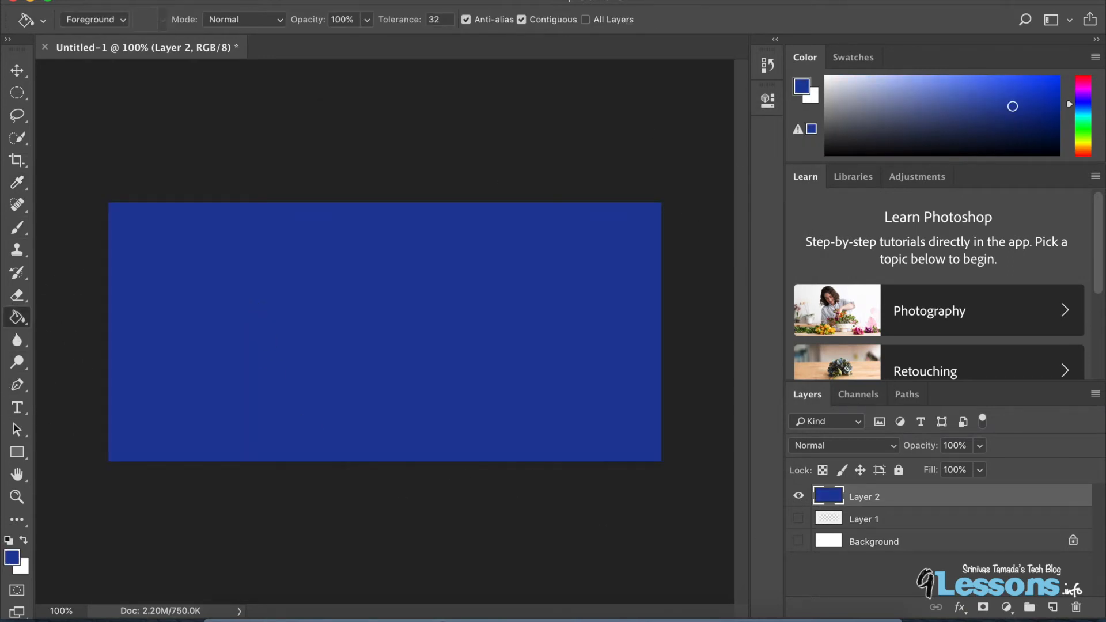
Add a new layer and paint soft darker-blue #06299c strokes around the canvas edges with the brush.
left_click(1052, 607)
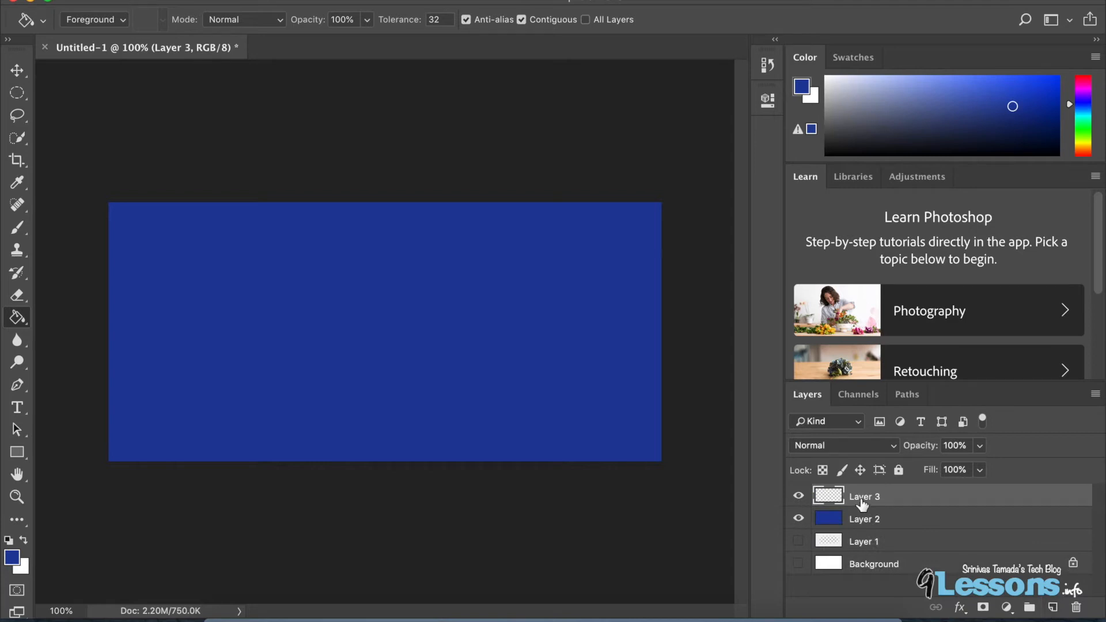
left_click(12, 558)
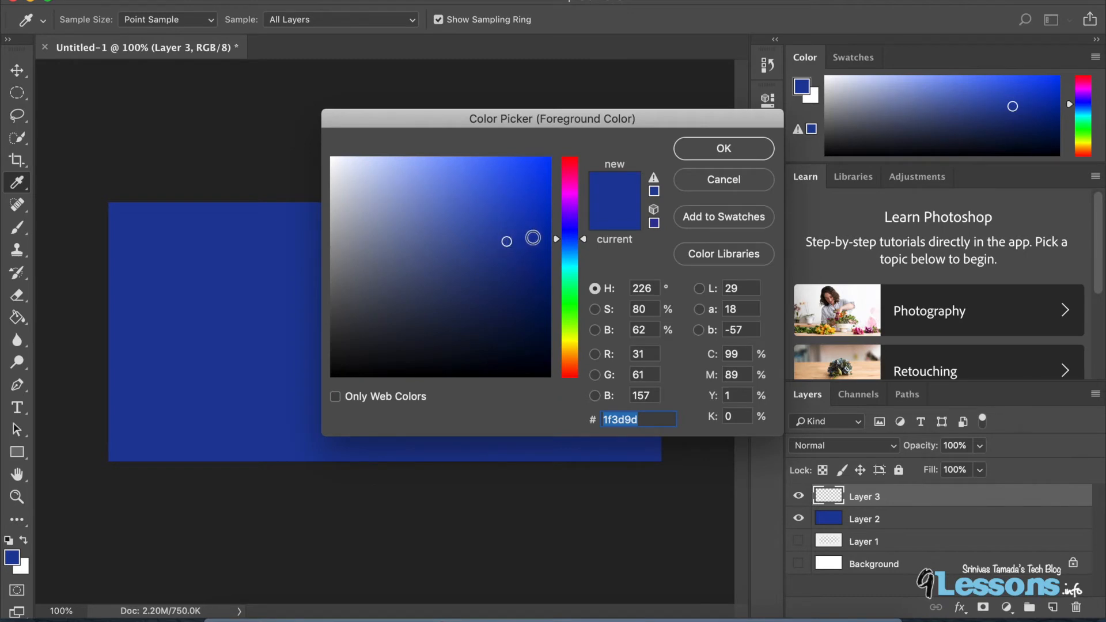
left_click(542, 240)
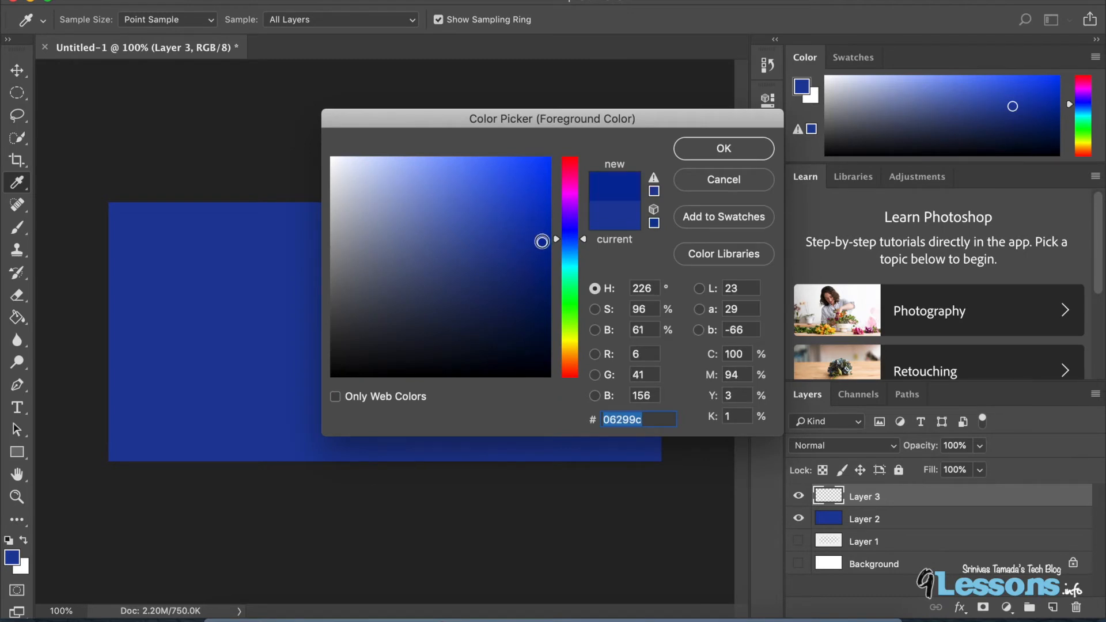
left_click(18, 231)
mouse_move(114, 185)
left_mouse_down()
mouse_move(123, 197)
mouse_move(108, 257)
mouse_move(153, 169)
mouse_move(116, 210)
mouse_move(103, 438)
mouse_move(328, 480)
mouse_move(412, 482)
mouse_move(447, 465)
mouse_move(671, 474)
mouse_move(698, 298)
mouse_move(672, 235)
mouse_move(674, 190)
mouse_move(410, 161)
mouse_move(187, 181)
left_mouse_up()
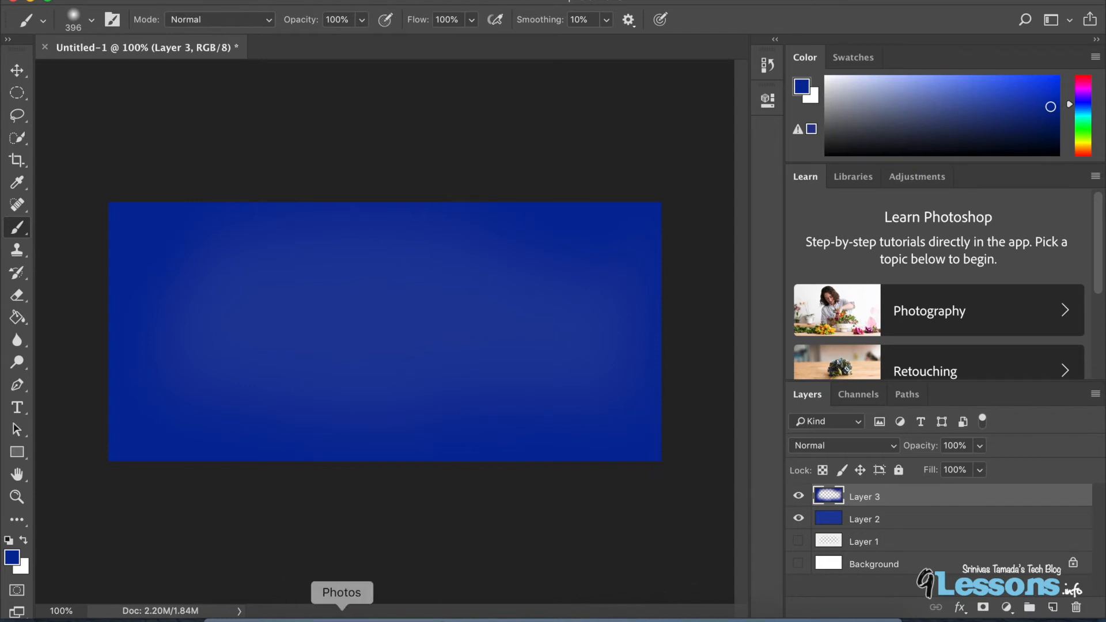
Hide Layer 3 and Layer 2, and show Layer 1 and the Background again.
left_click(16, 71)
left_click(798, 497)
left_click(799, 518)
left_click(799, 541)
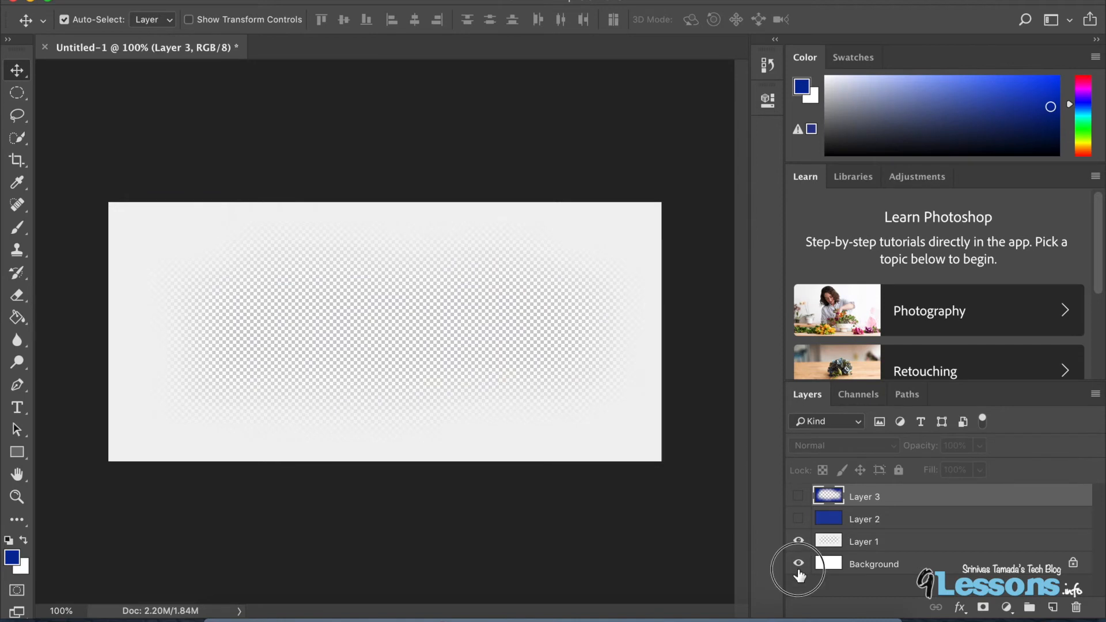
left_click(799, 563)
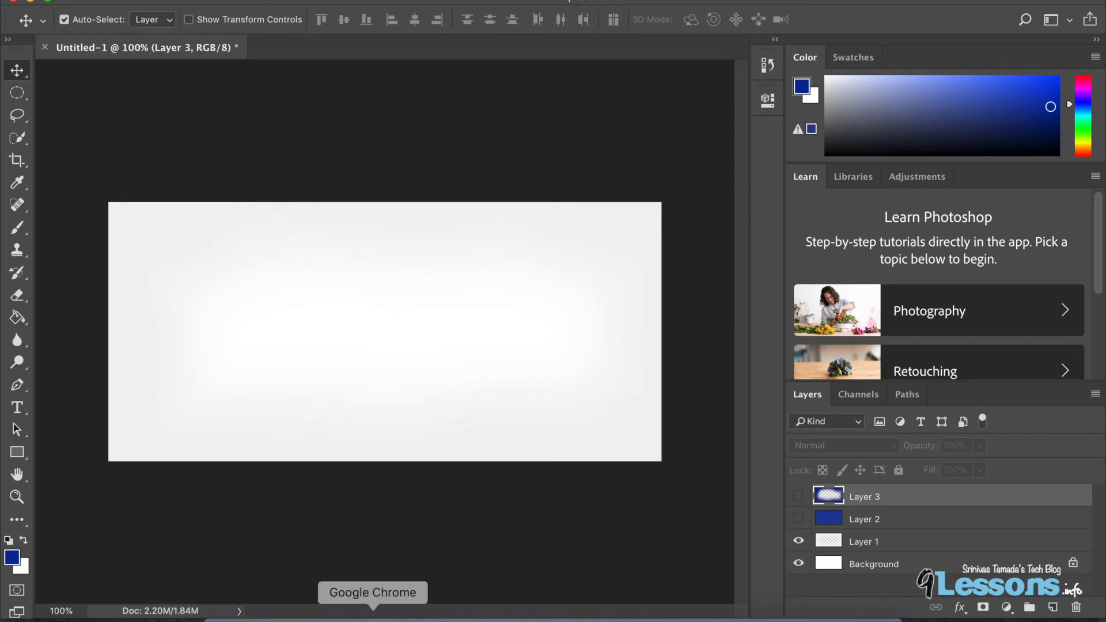
Switch to Google Chrome, search Google for iconfinder and open the Iconfinder website.
left_click(370, 612)
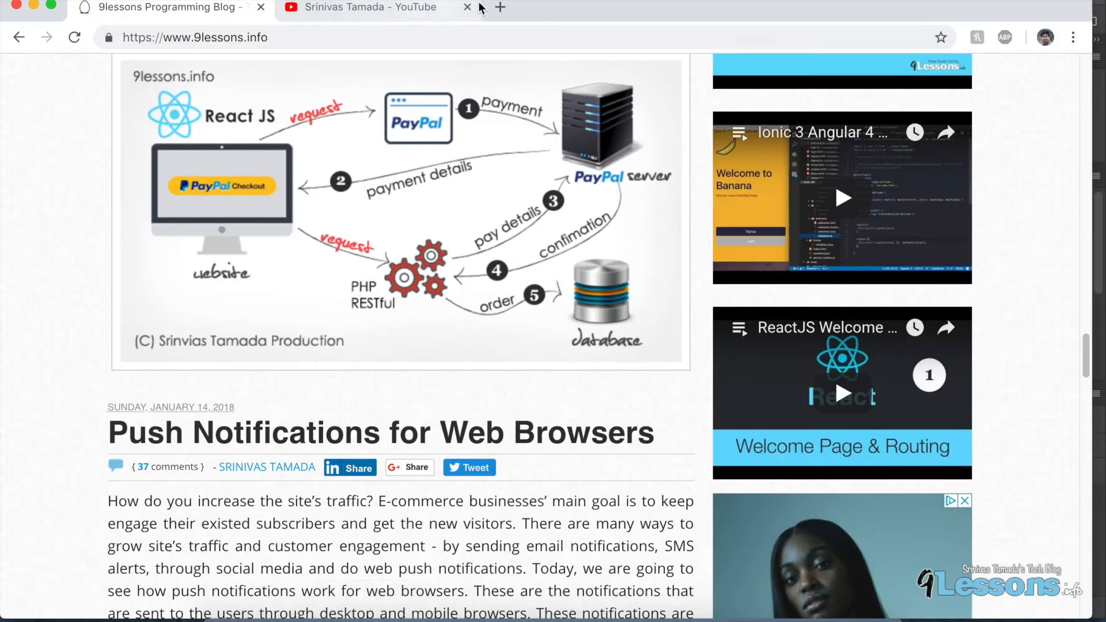
left_click(500, 6)
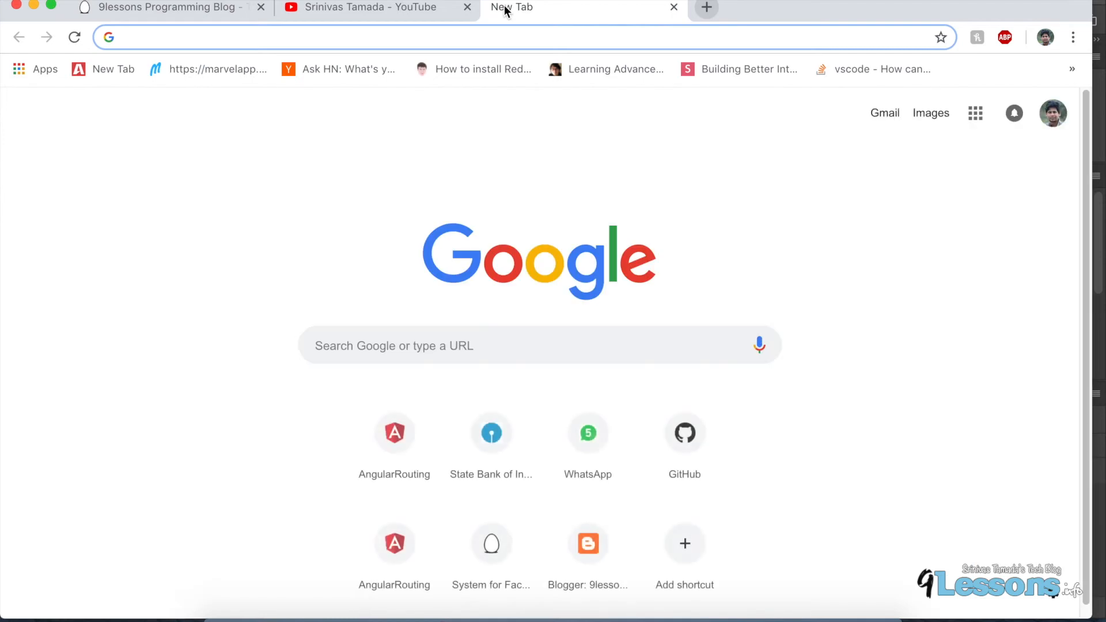
type("iconfinder")
key("Return")
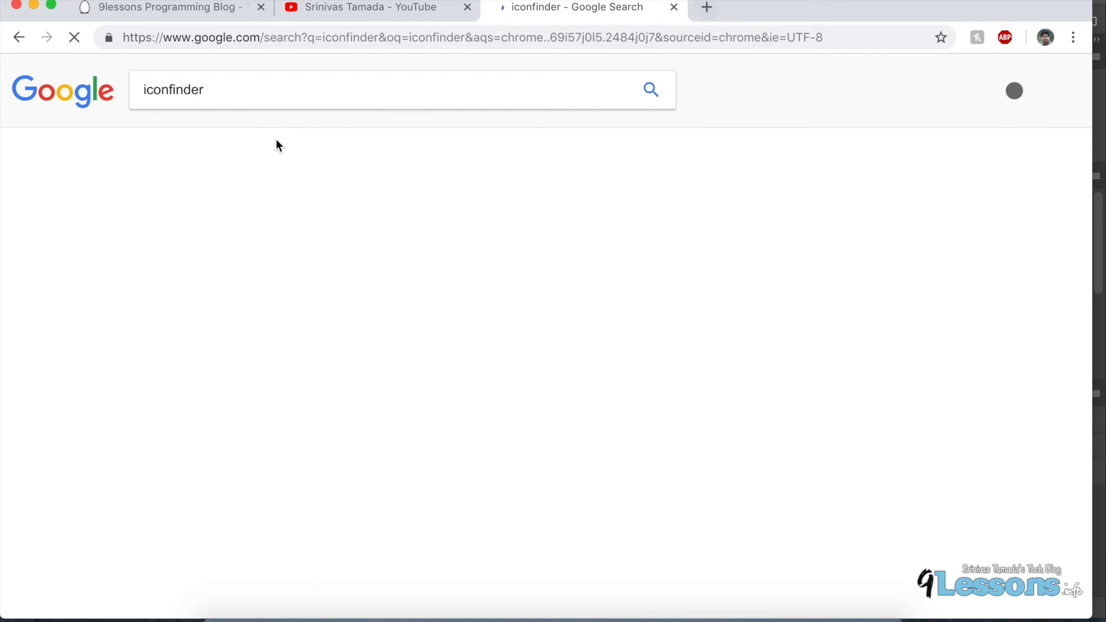
left_click(198, 216)
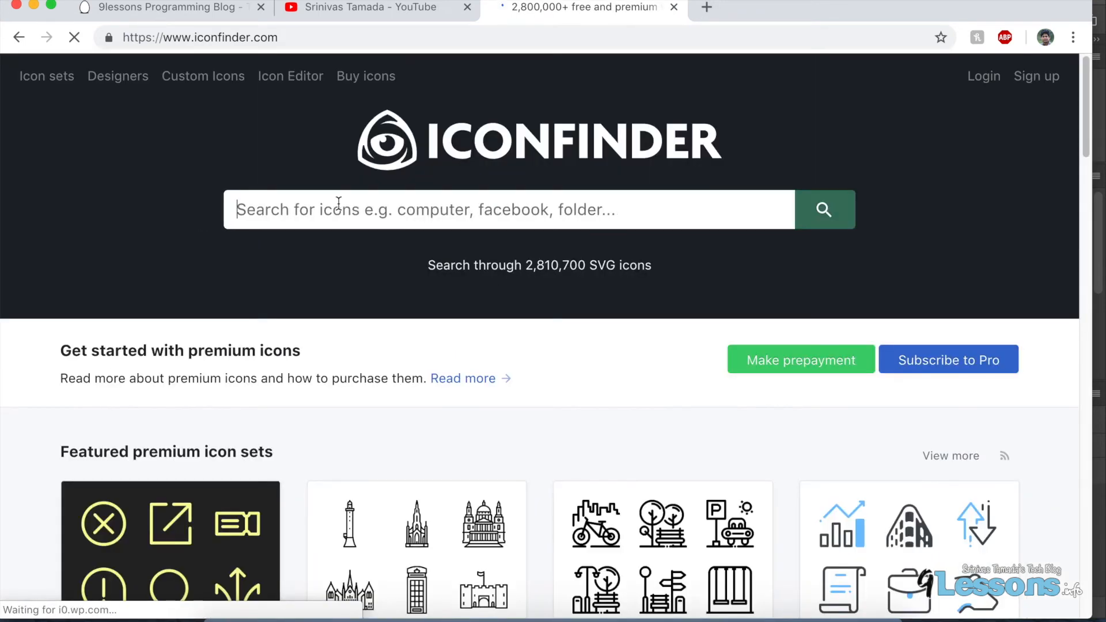
Search Iconfinder for database icons and open the grey flat database icon.
type("database")
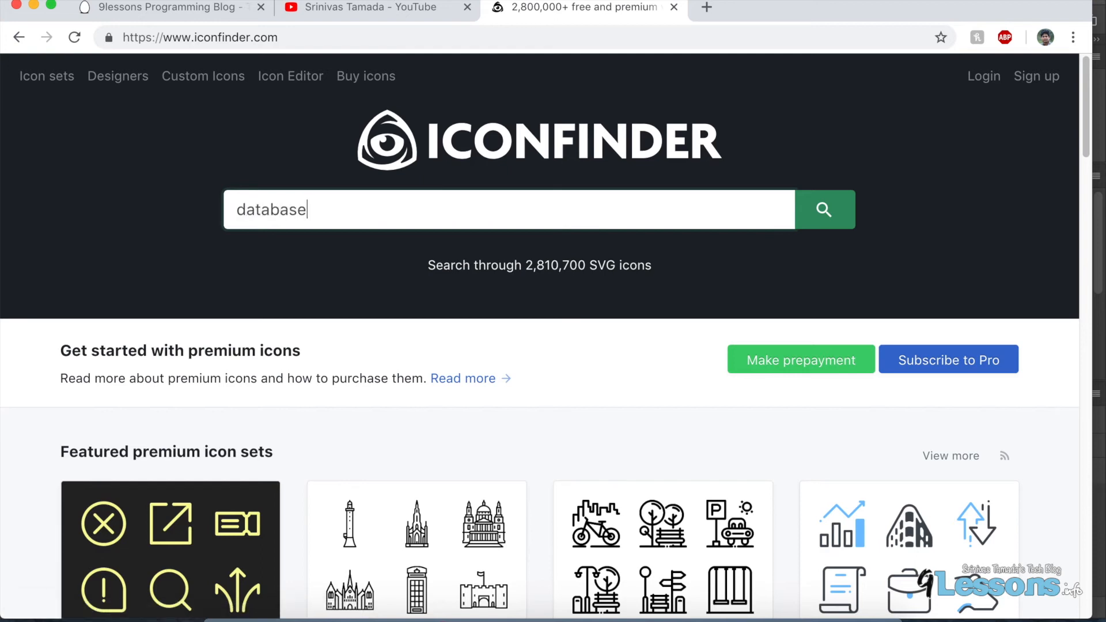
key("Return")
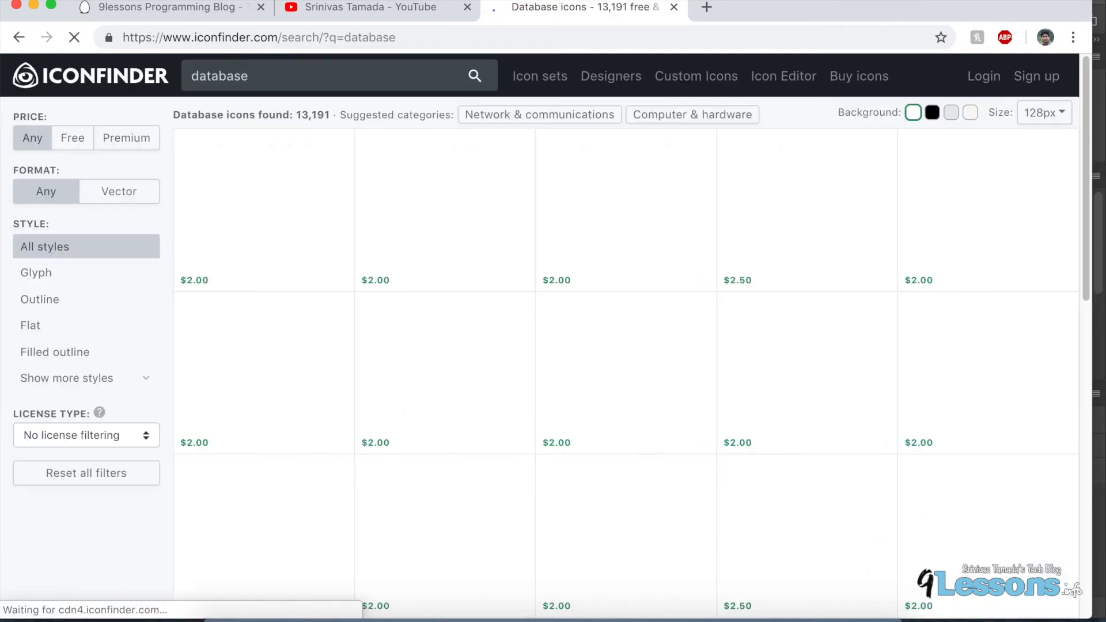
scroll(715, 411, "down", 6)
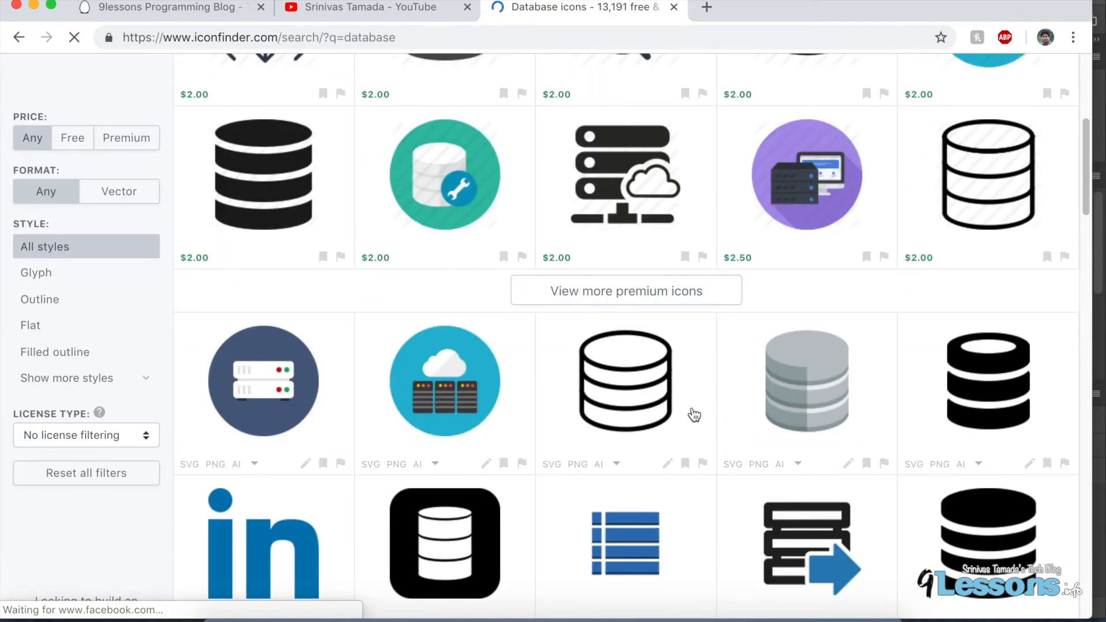
scroll(670, 432, "down", 7)
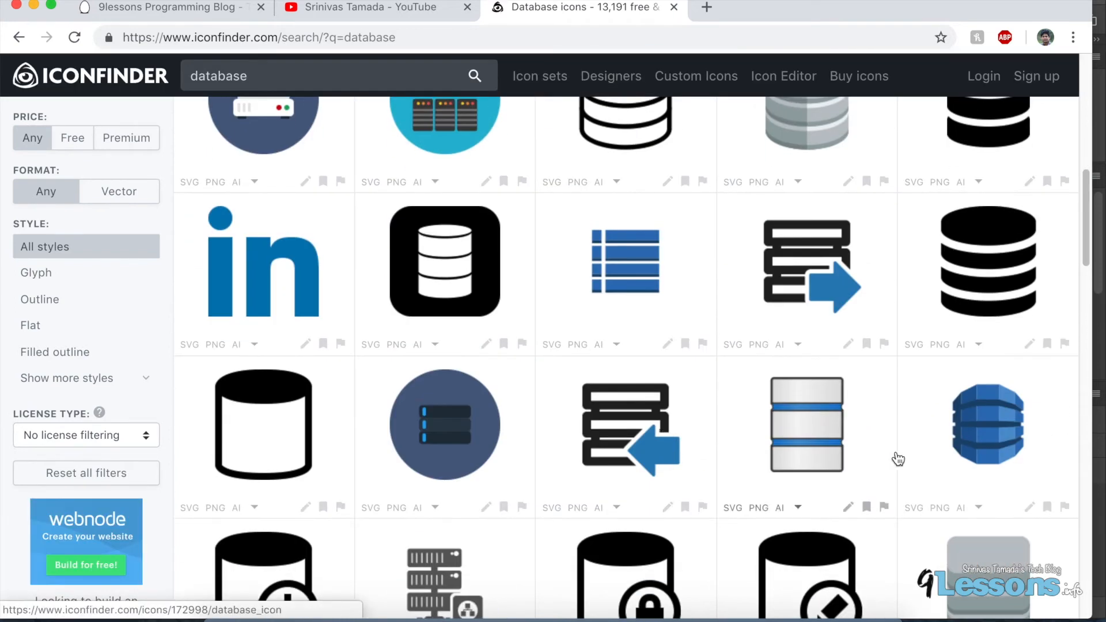
scroll(922, 432, "down", 5)
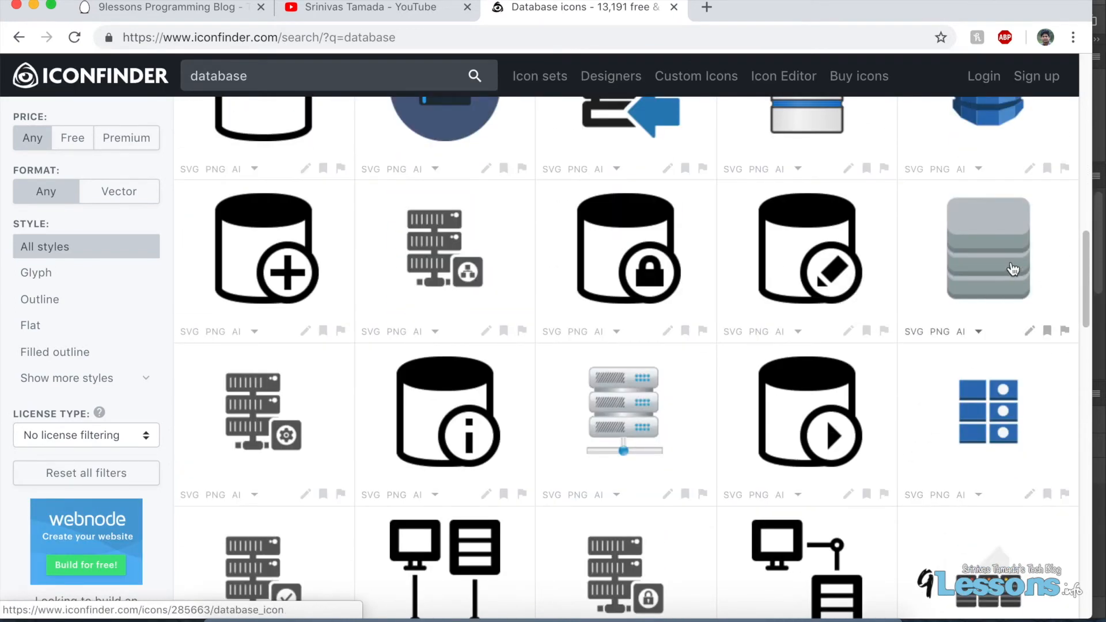
scroll(864, 346, "down", 5)
scroll(782, 368, "down", 18)
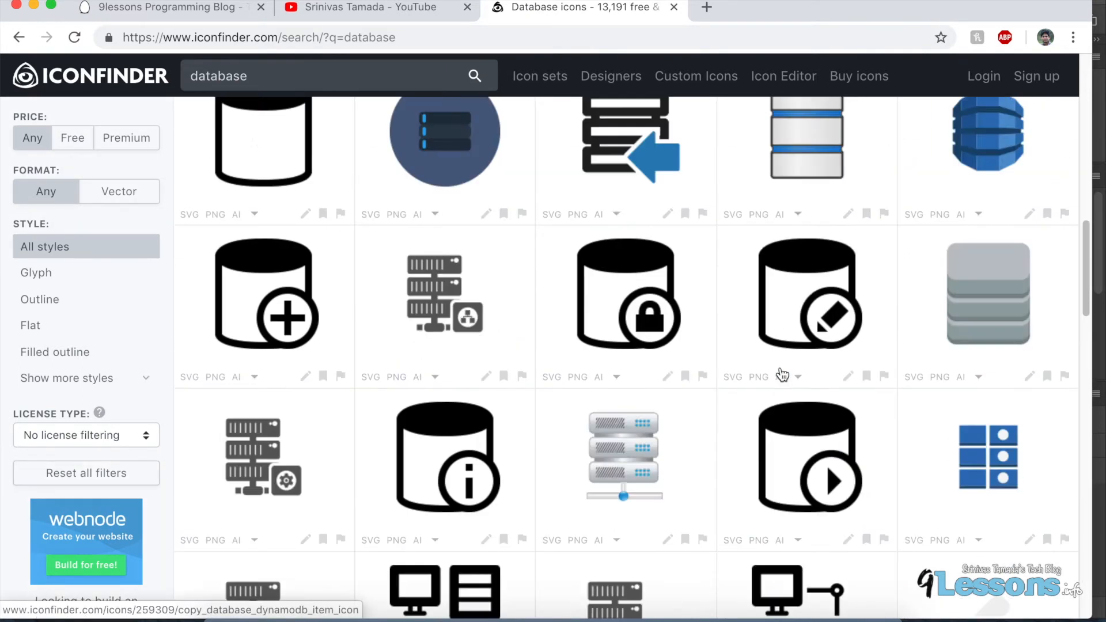
scroll(783, 375, "down", 2)
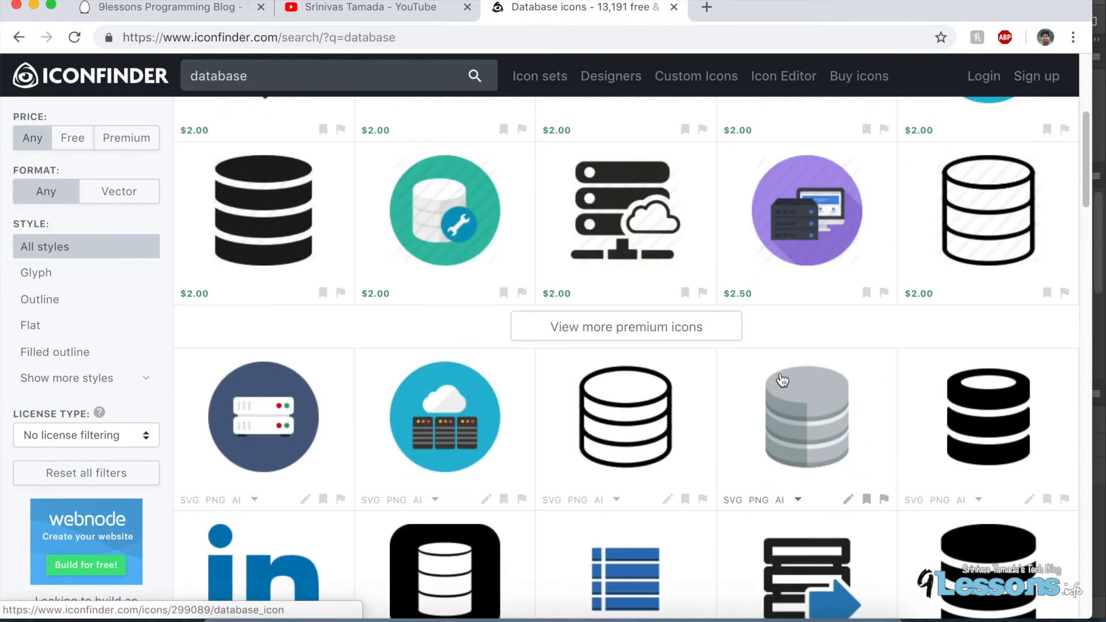
left_click(803, 423)
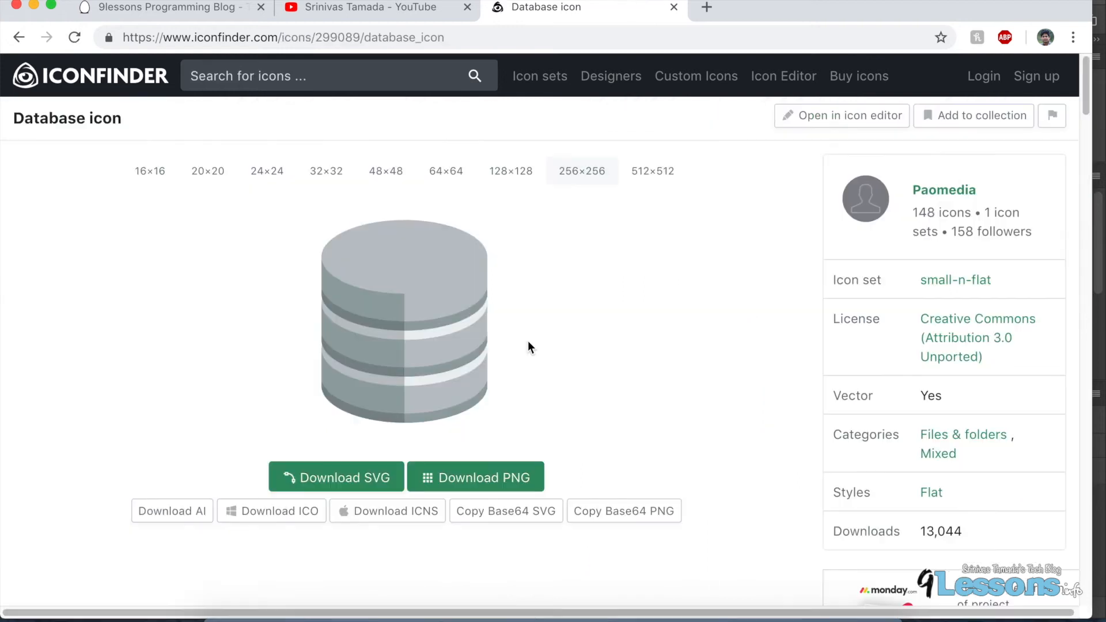
Download the database icon as a PNG and show the downloaded file in Finder.
left_click(477, 481)
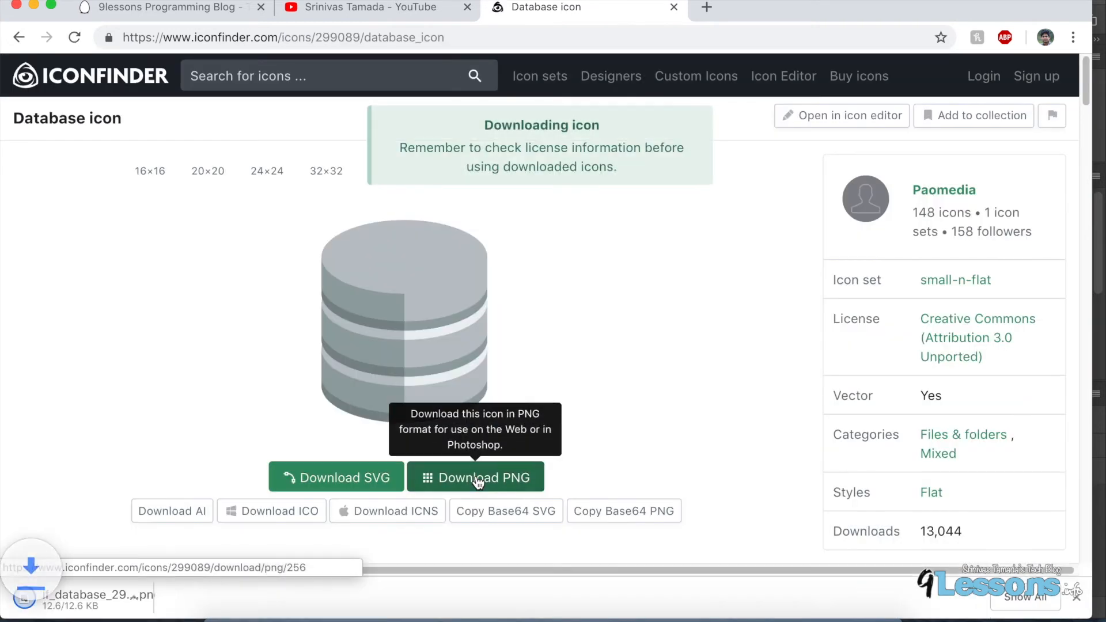
left_click(180, 598)
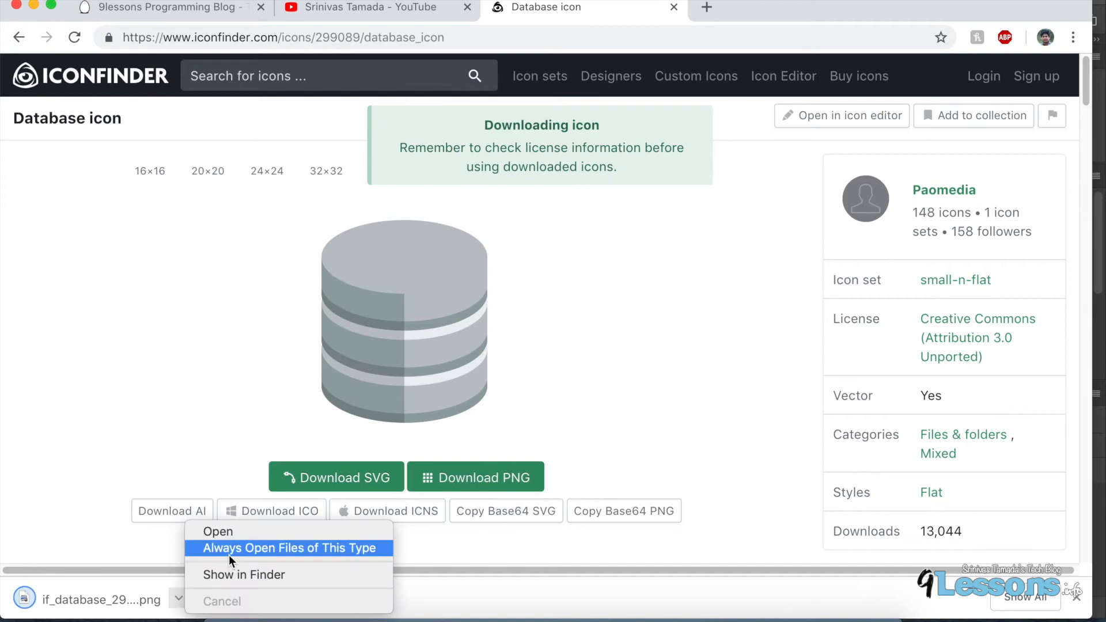
left_click(232, 571)
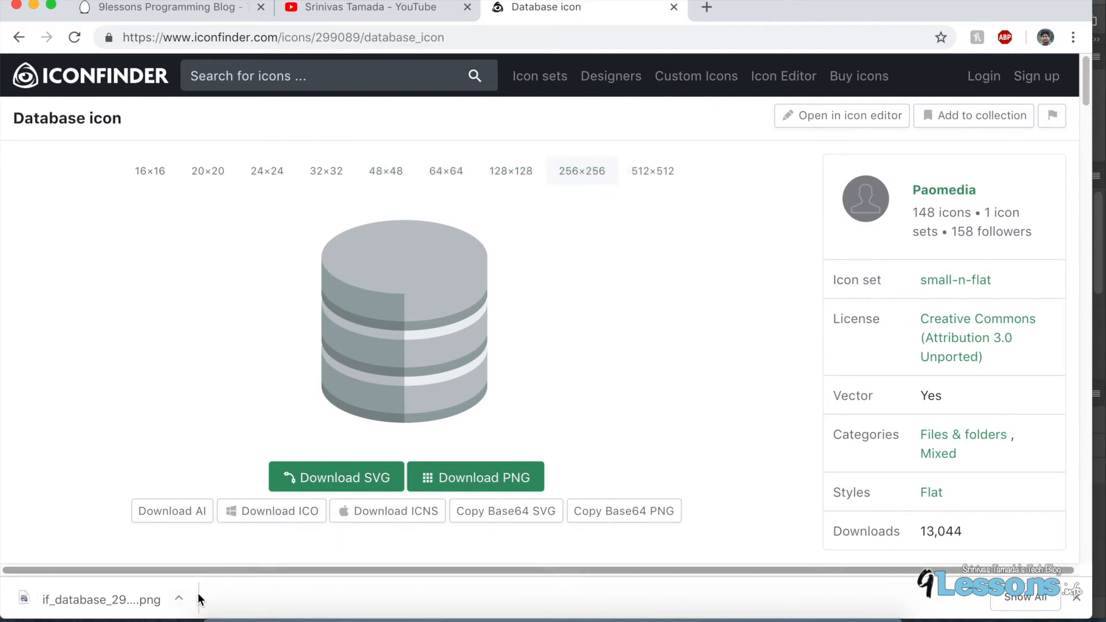
right_click(810, 612)
left_click(807, 588)
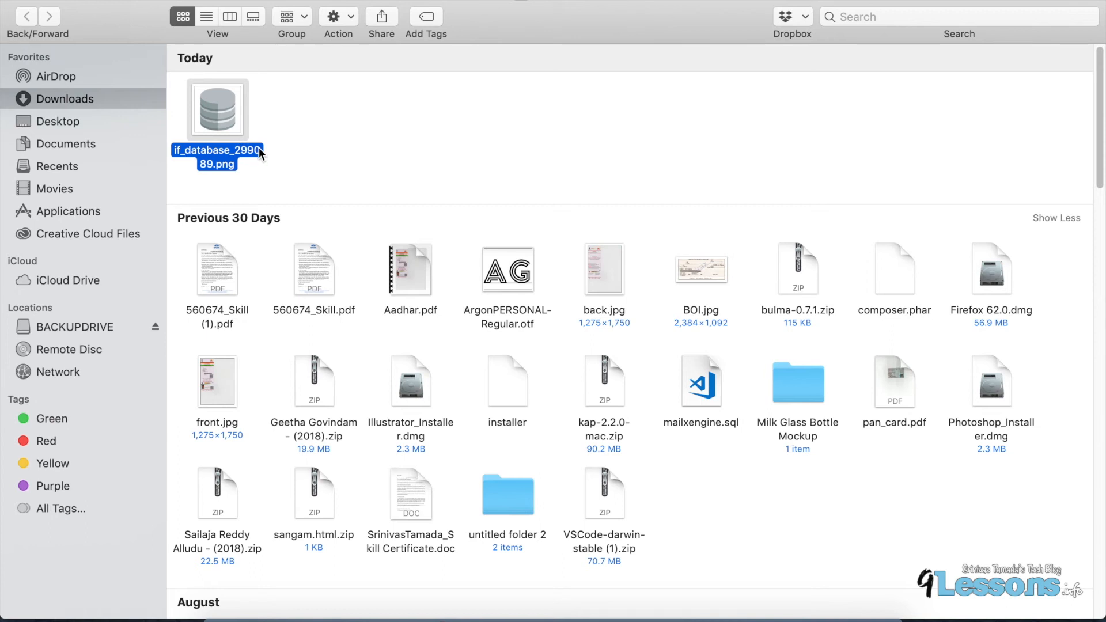
Open if_database_299089.png with Adobe Photoshop CC 2018.
right_click(220, 126)
mouse_move(275, 151)
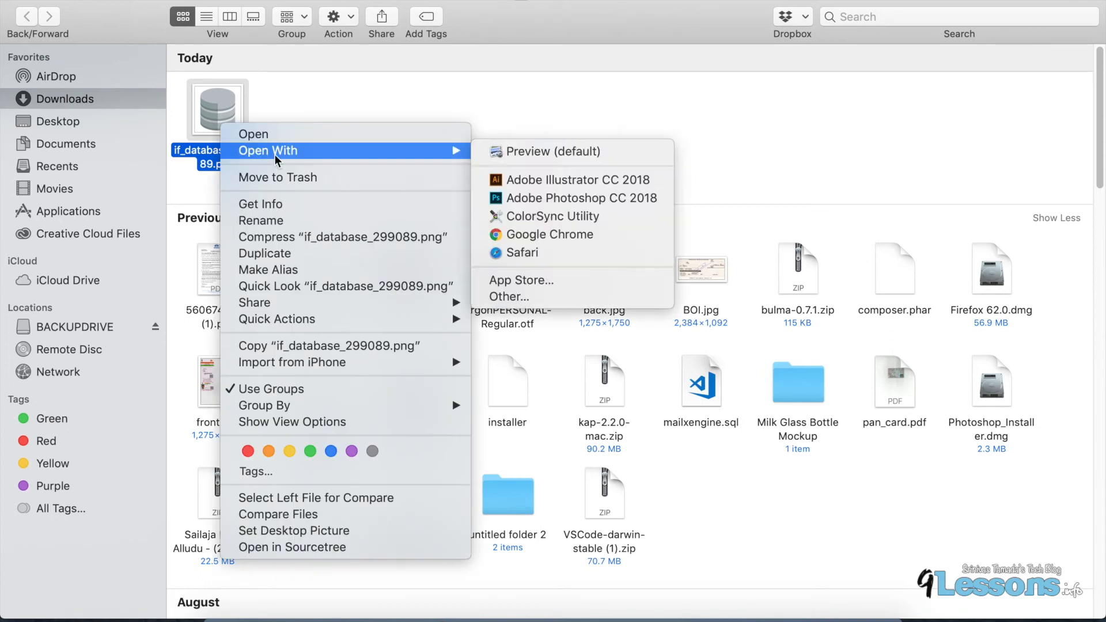
left_click(541, 198)
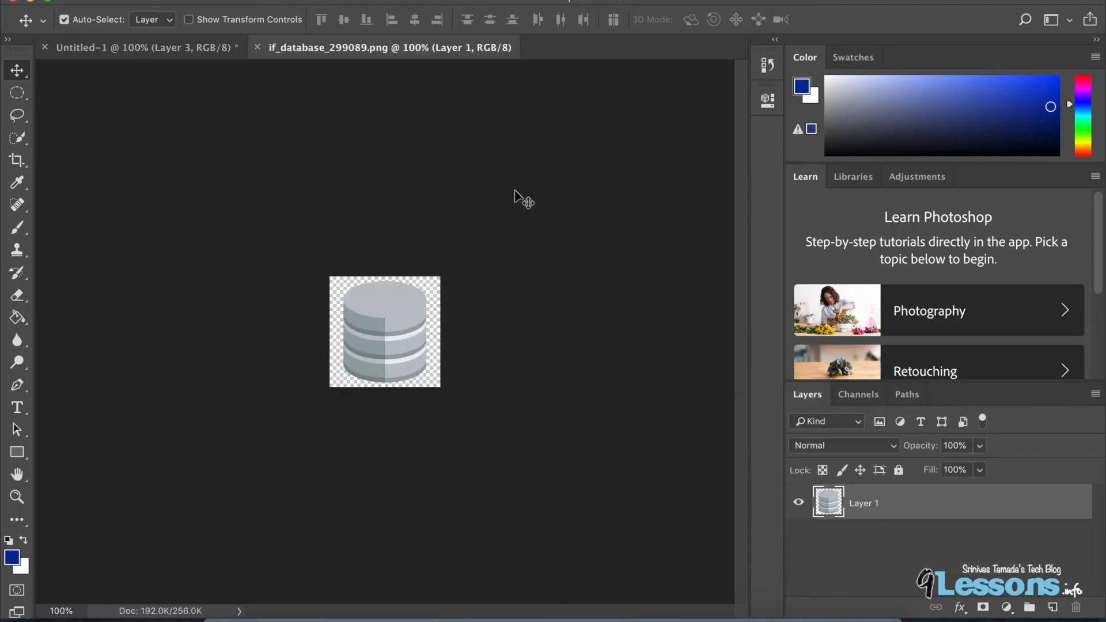
Drag the database icon into the Untitled-1 document, placing it right of the canvas centre.
left_click_drag(365, 326, 517, 329)
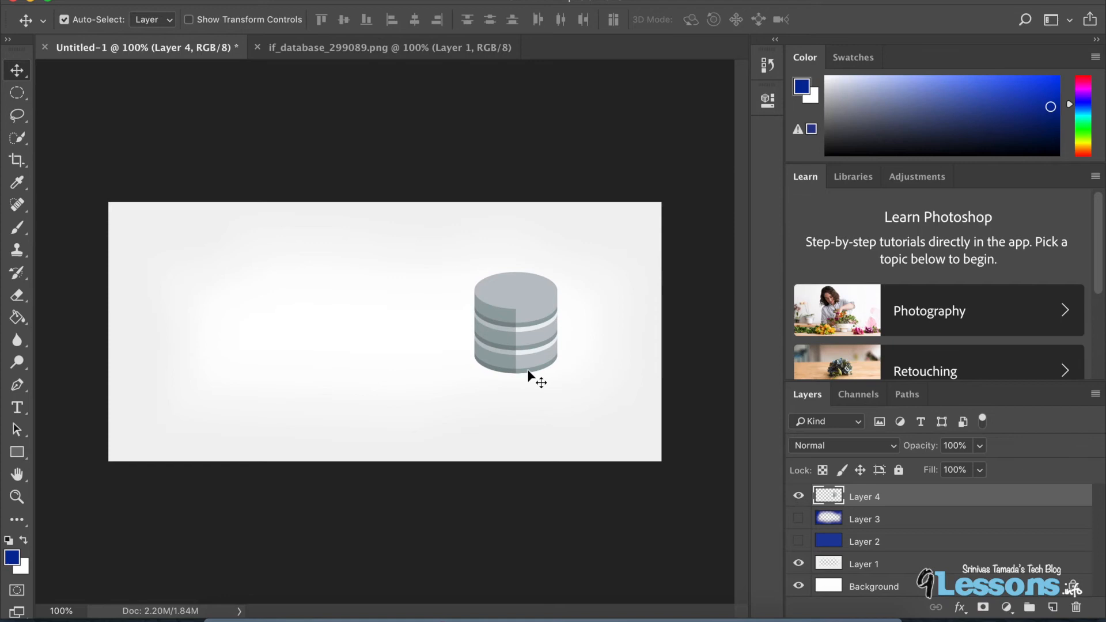
key("ctrl+t")
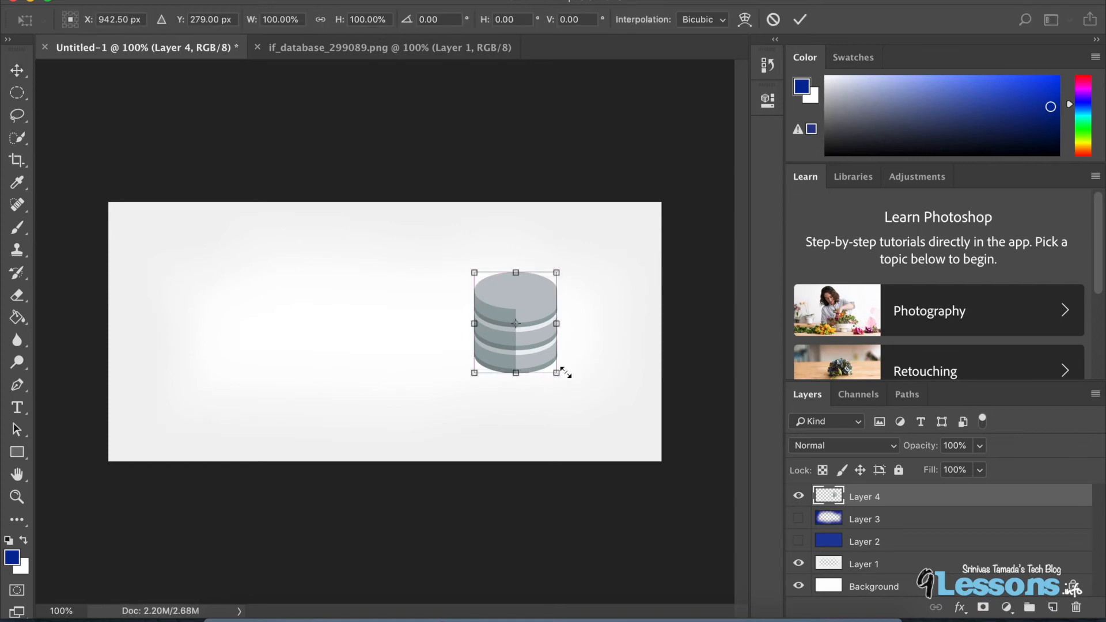
left_click_drag(551, 364, 538, 341)
key("Escape")
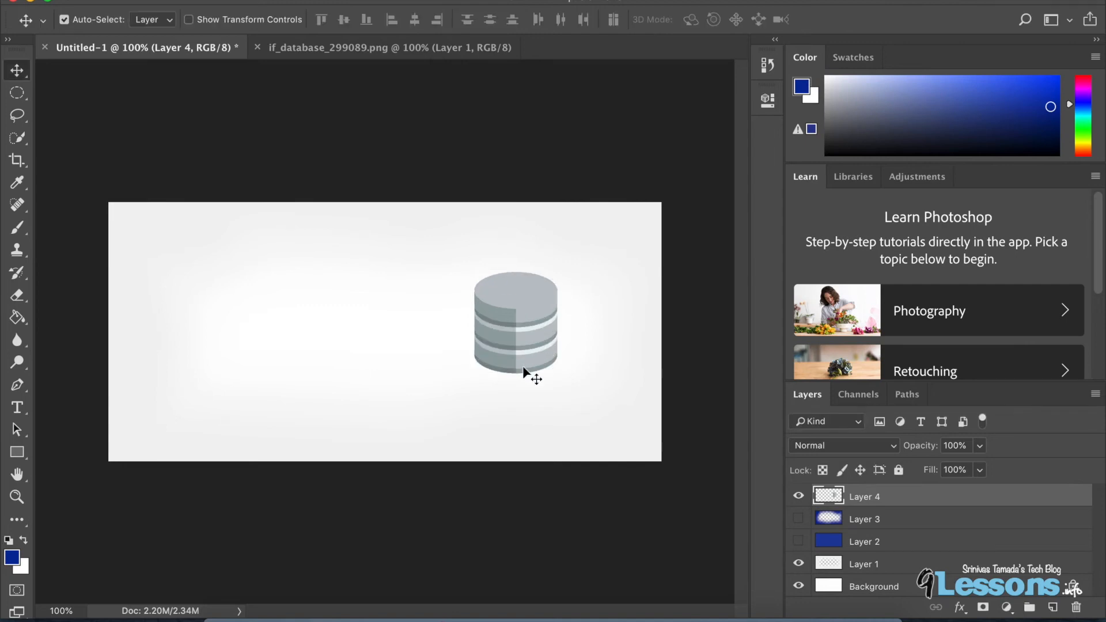
Scale the database icon down to about 66% and move it slightly lower and to the right.
key("super+t")
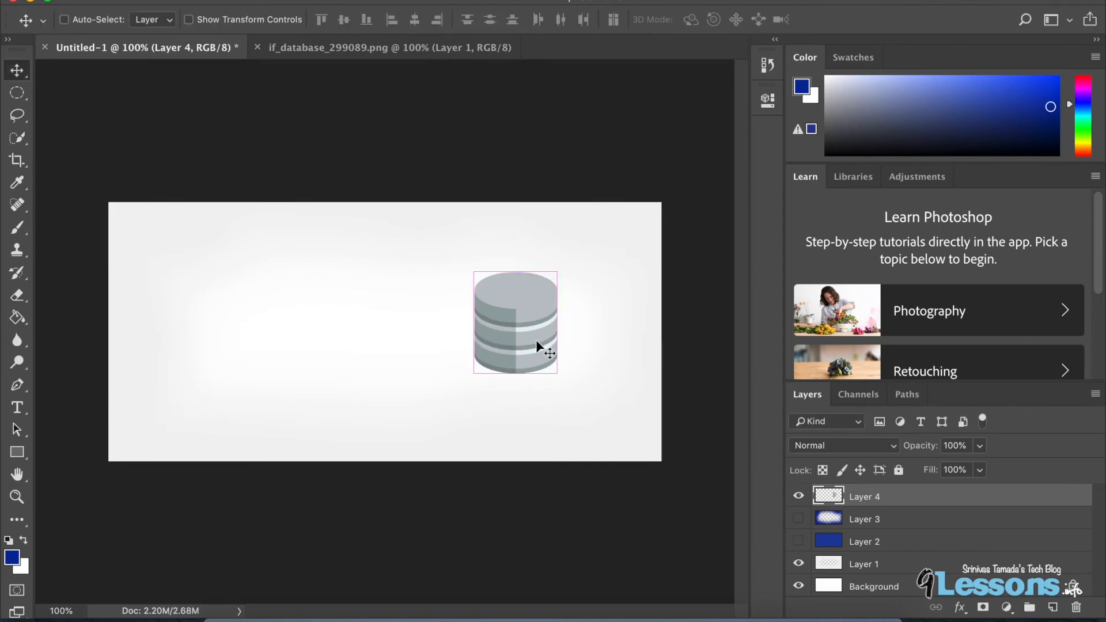
left_click_drag(562, 379, 528, 338)
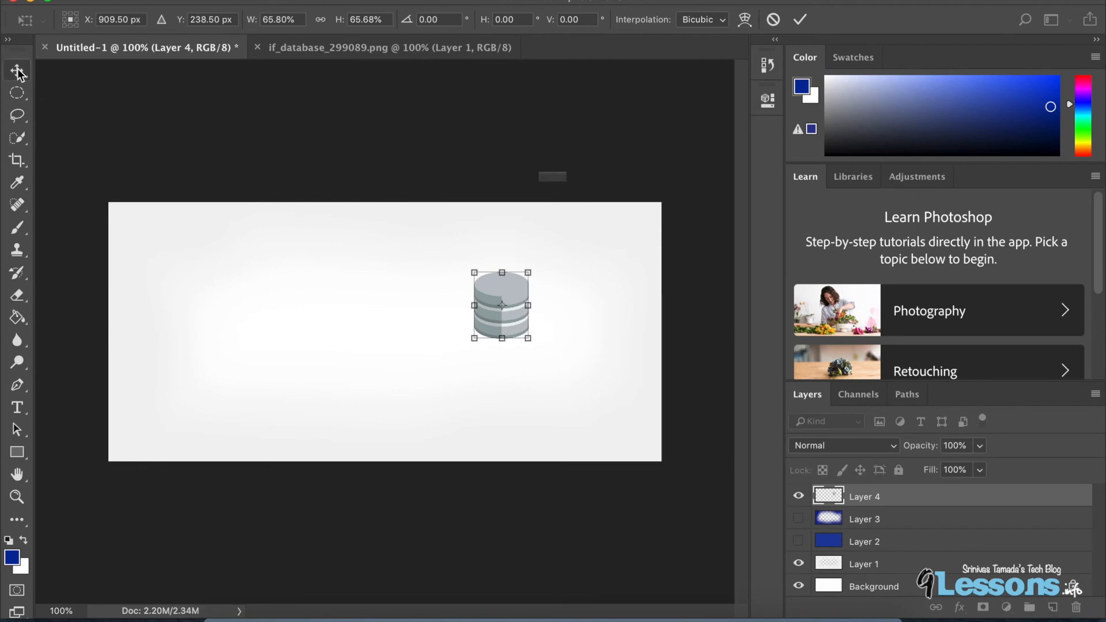
left_click(695, 217)
left_click_drag(500, 300, 544, 348)
Switch to the browser, open a new tab and search Google for "wikipedia angular".
left_click(392, 601)
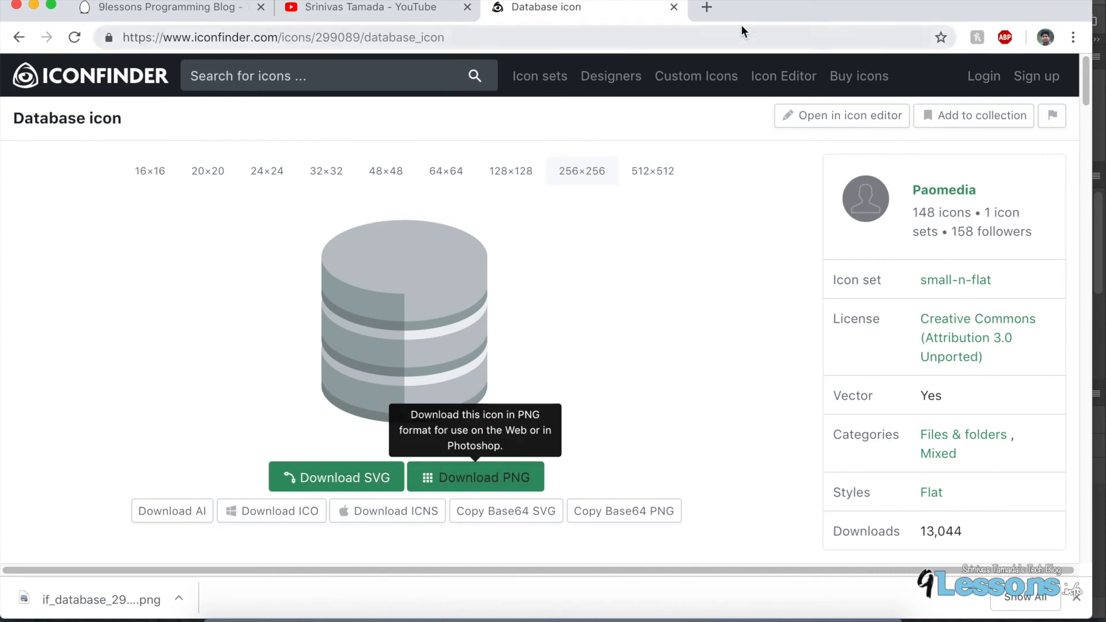
left_click(707, 7)
type("wi")
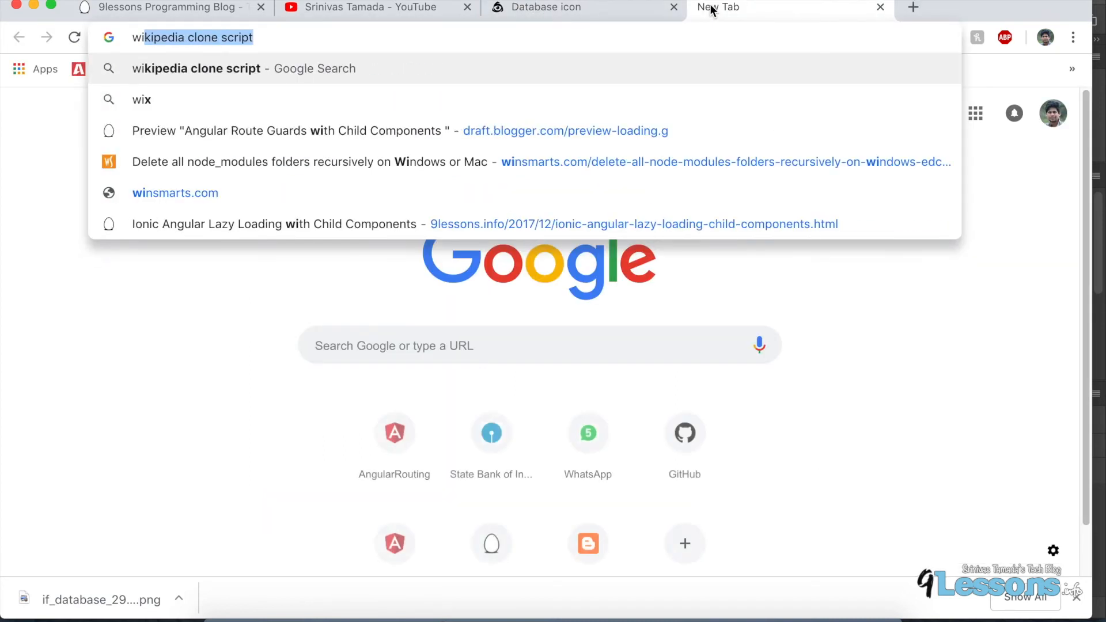
type("ki")
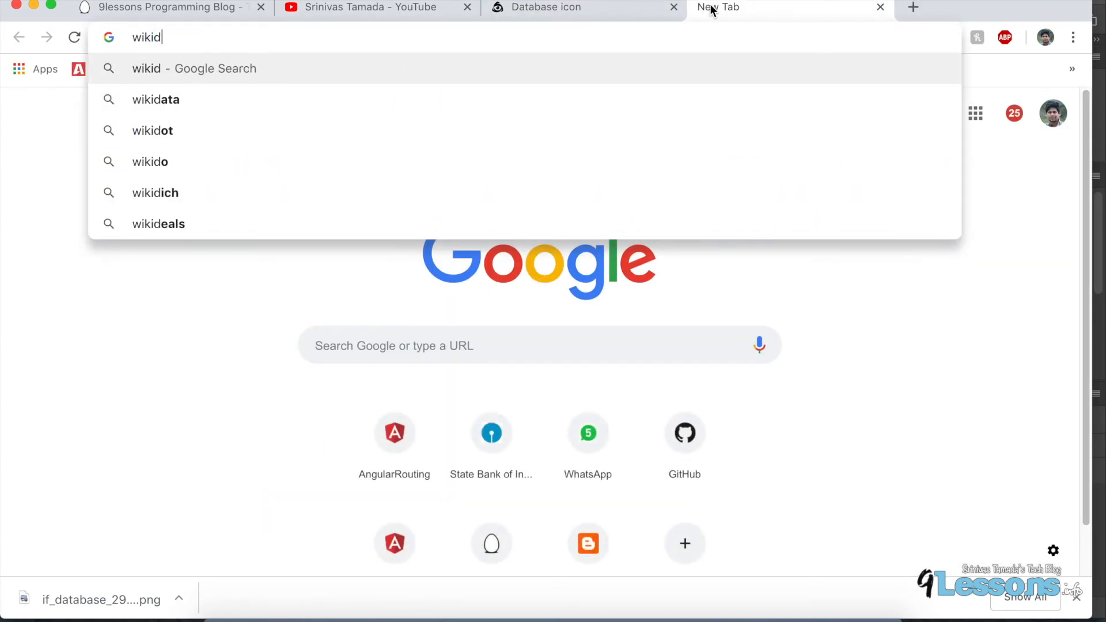
key("Down")
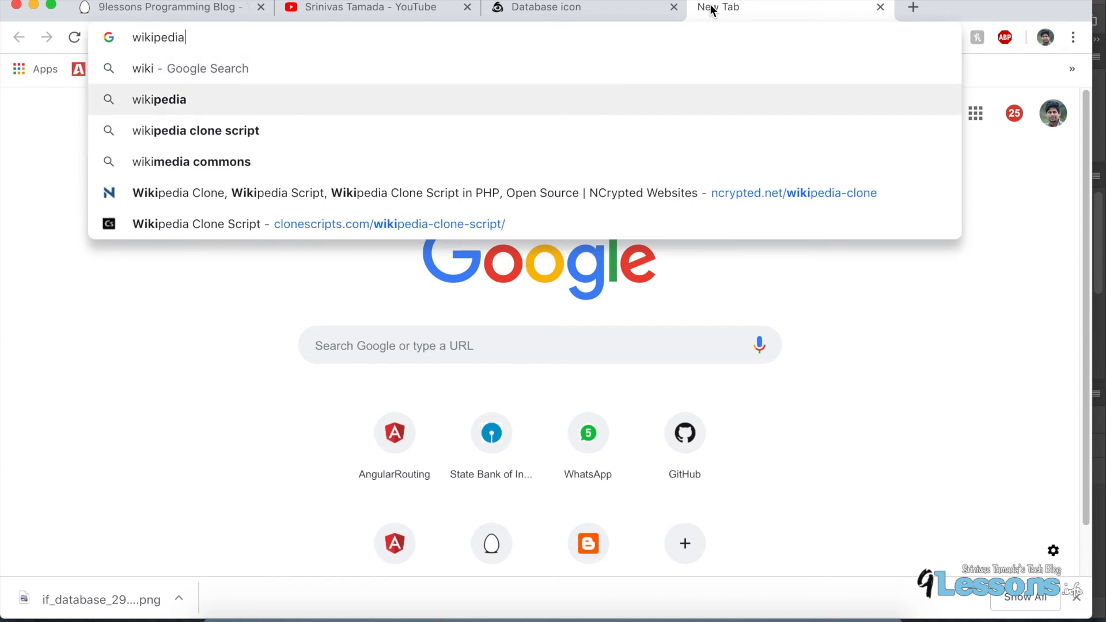
type("angul")
key("Return")
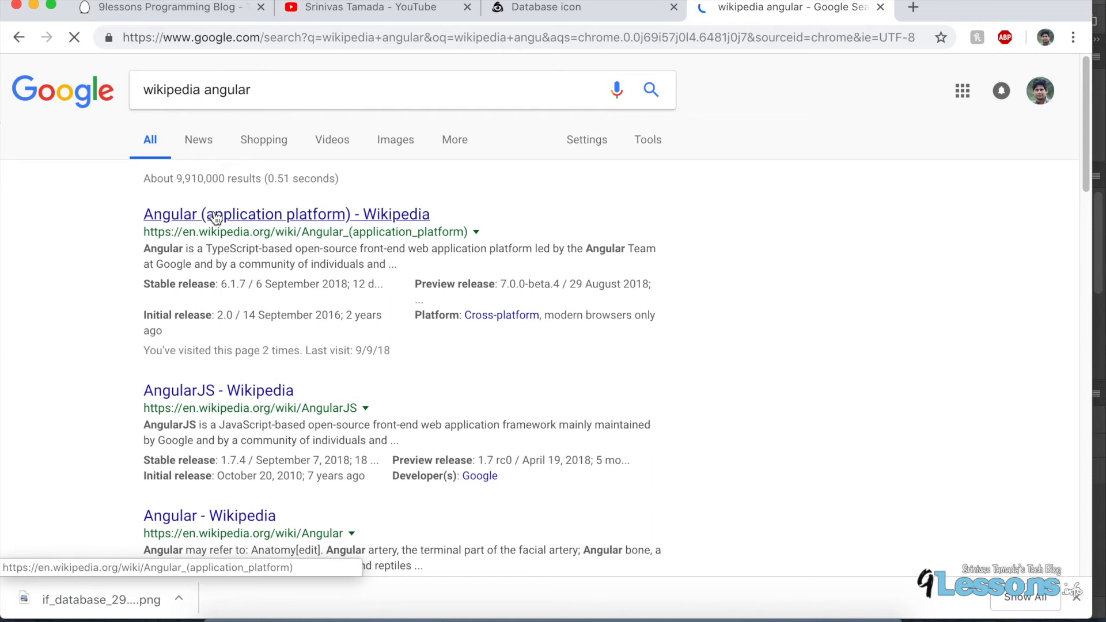
Open the Angular (application platform) Wikipedia article and save the Angular logo image.
left_click(214, 214)
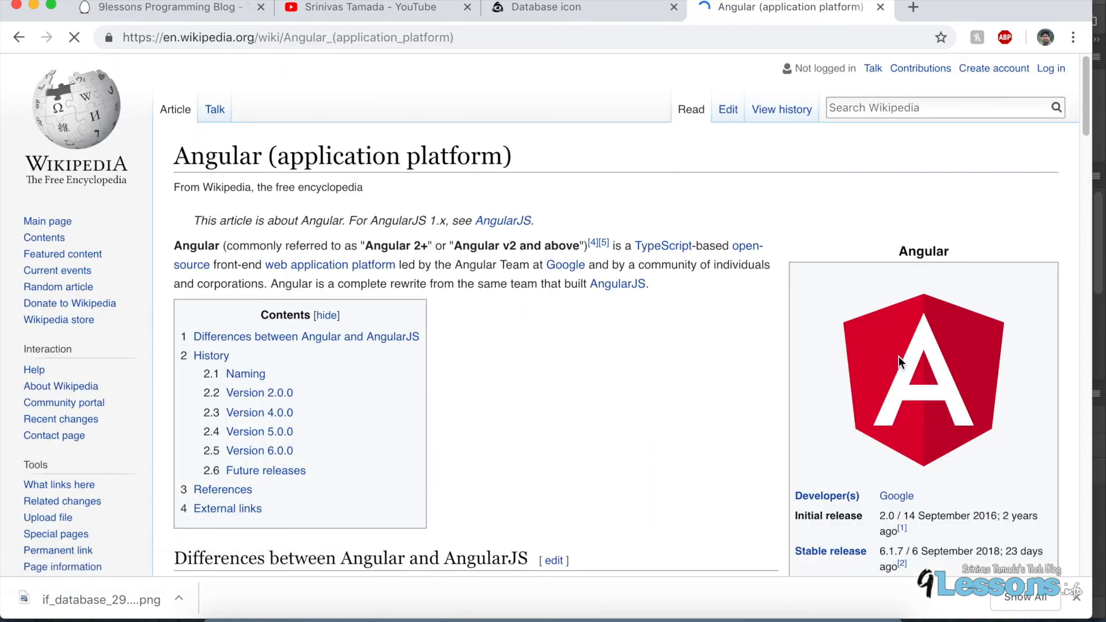
right_click(943, 376)
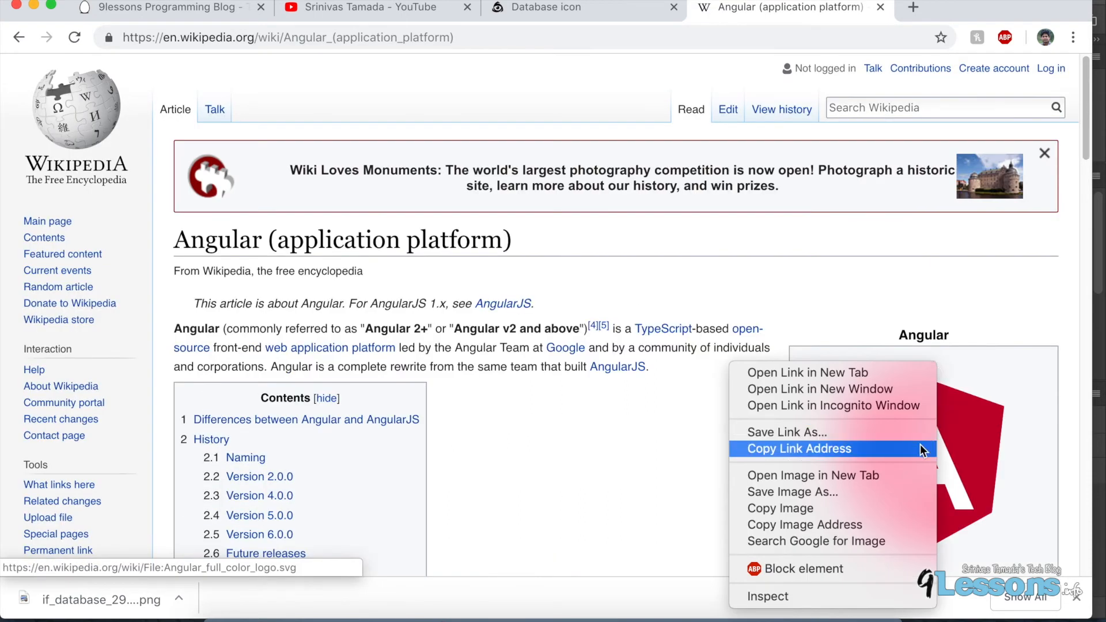
left_click(987, 446)
right_click(961, 444)
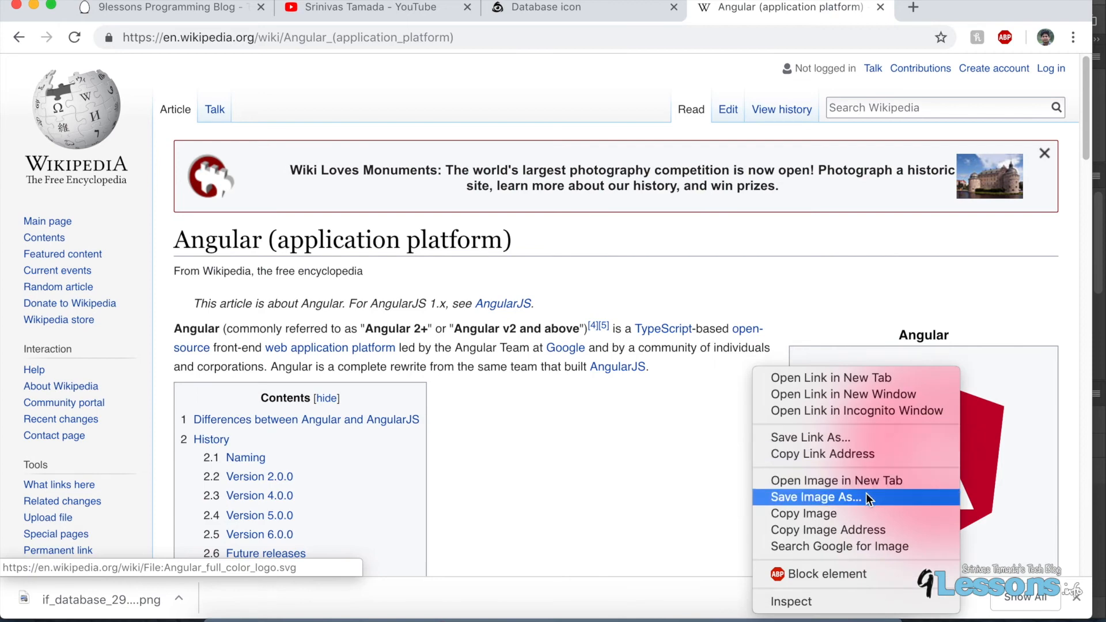
left_click(866, 494)
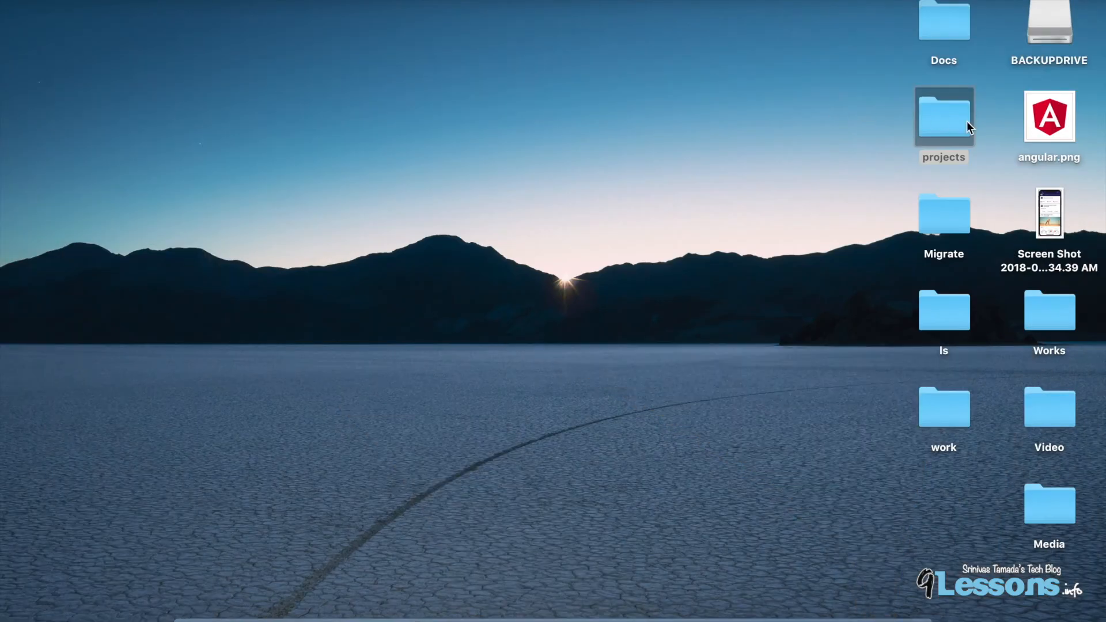
Open angular.png from the desktop with Adobe Photoshop CC 2018.
right_click(1035, 119)
mouse_move(922, 135)
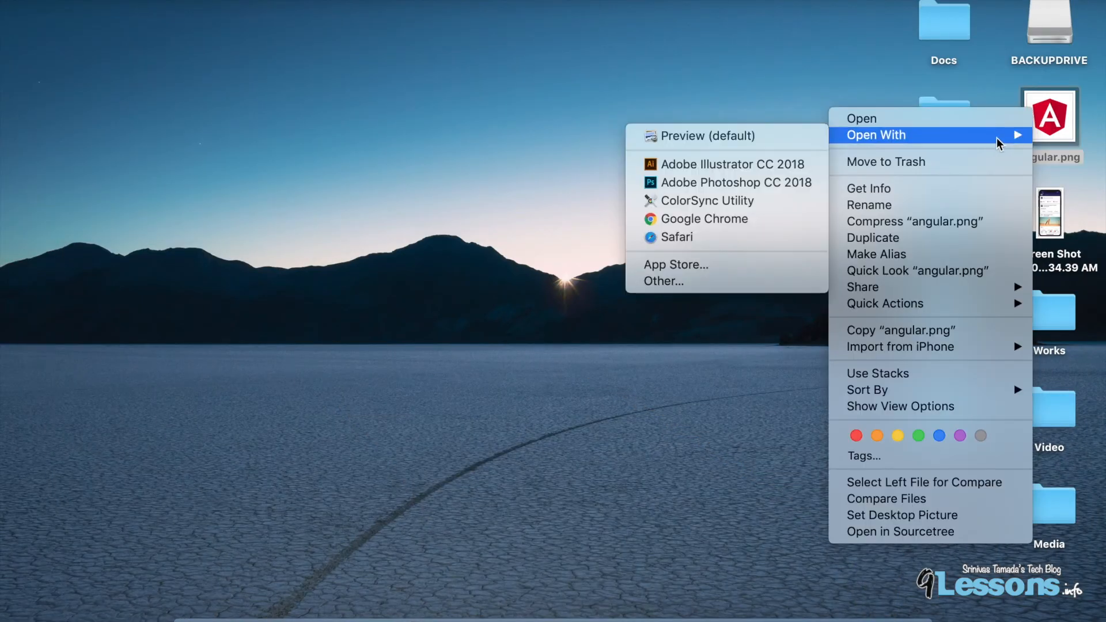
left_click(749, 182)
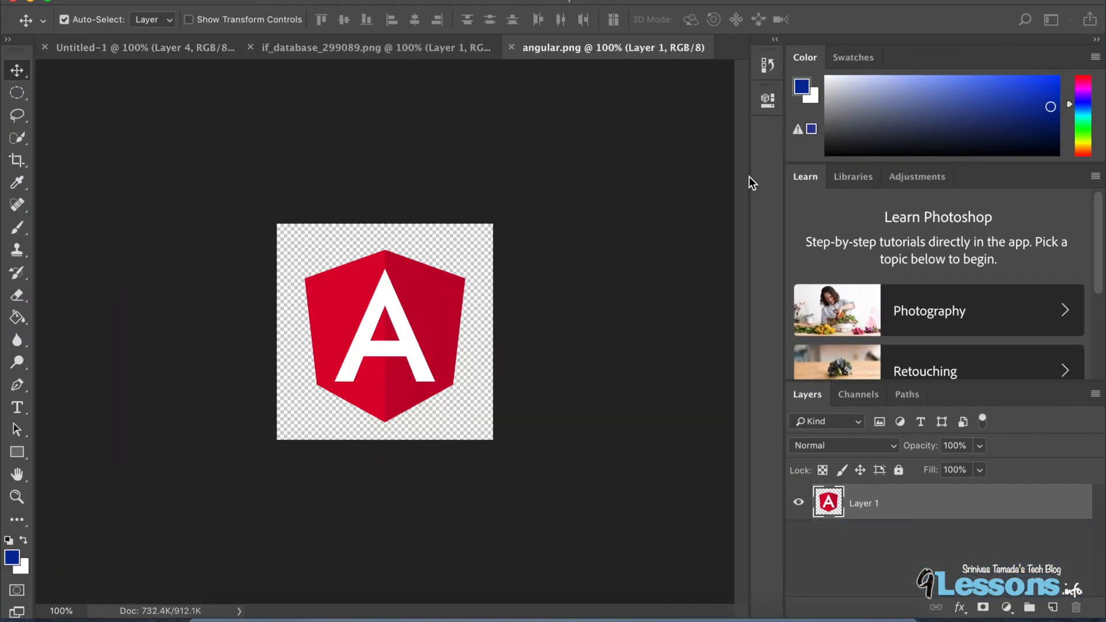
Place the Angular logo into the Untitled-1 document.
left_click_drag(398, 341, 376, 331)
key("super+t")
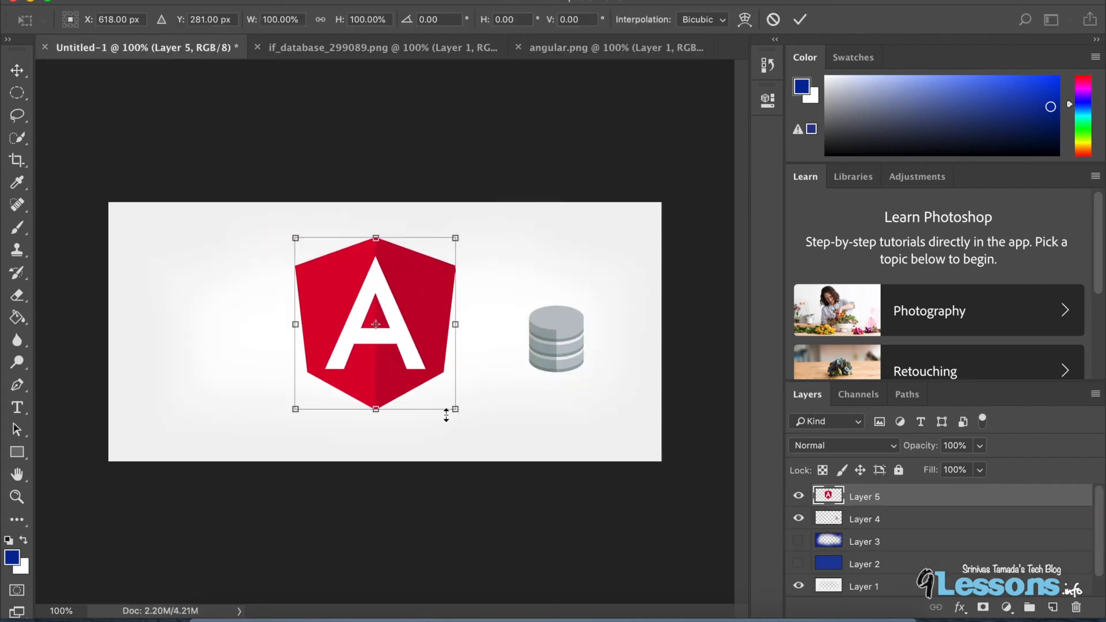
Scale the Angular logo down to about 47% and move it to the top centre of the canvas.
left_click_drag(454, 397, 390, 302)
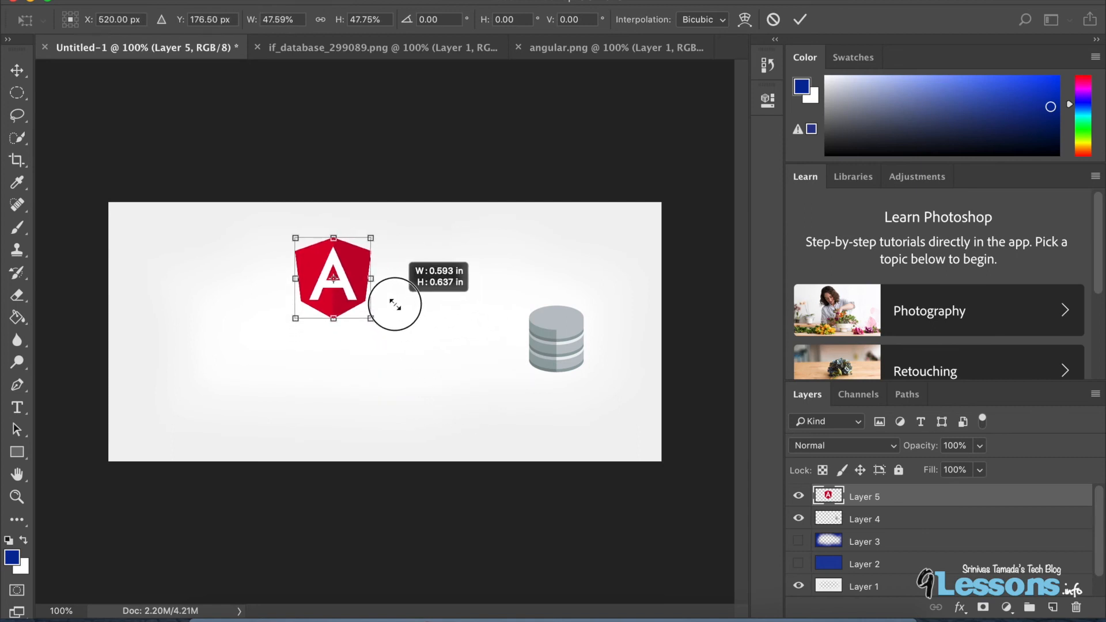
left_click(24, 71)
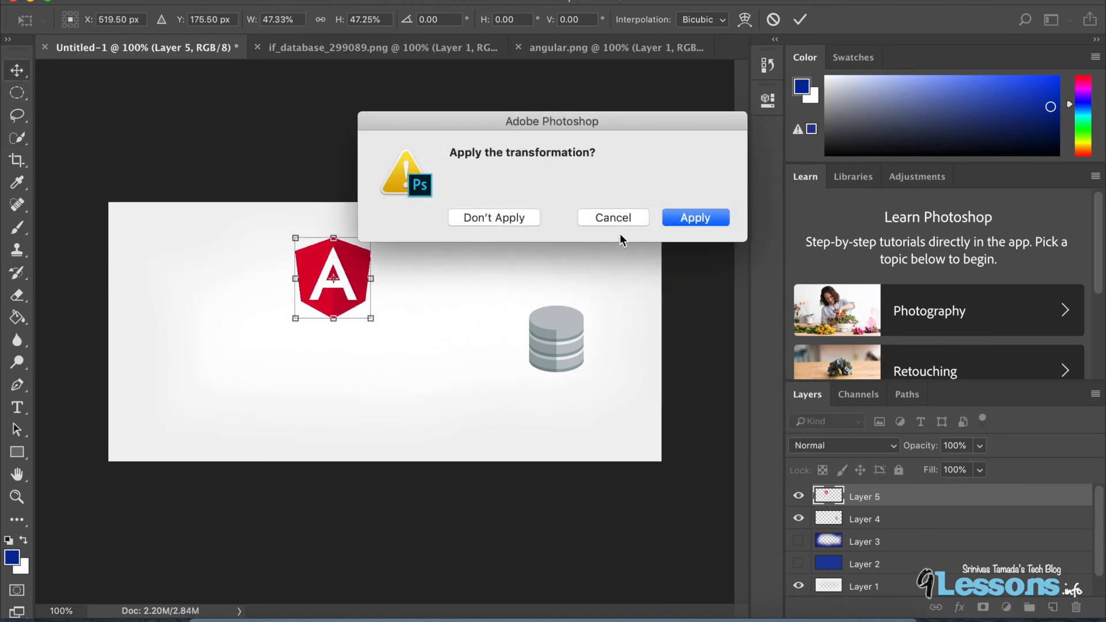
left_click(695, 217)
left_click_drag(335, 279, 370, 254)
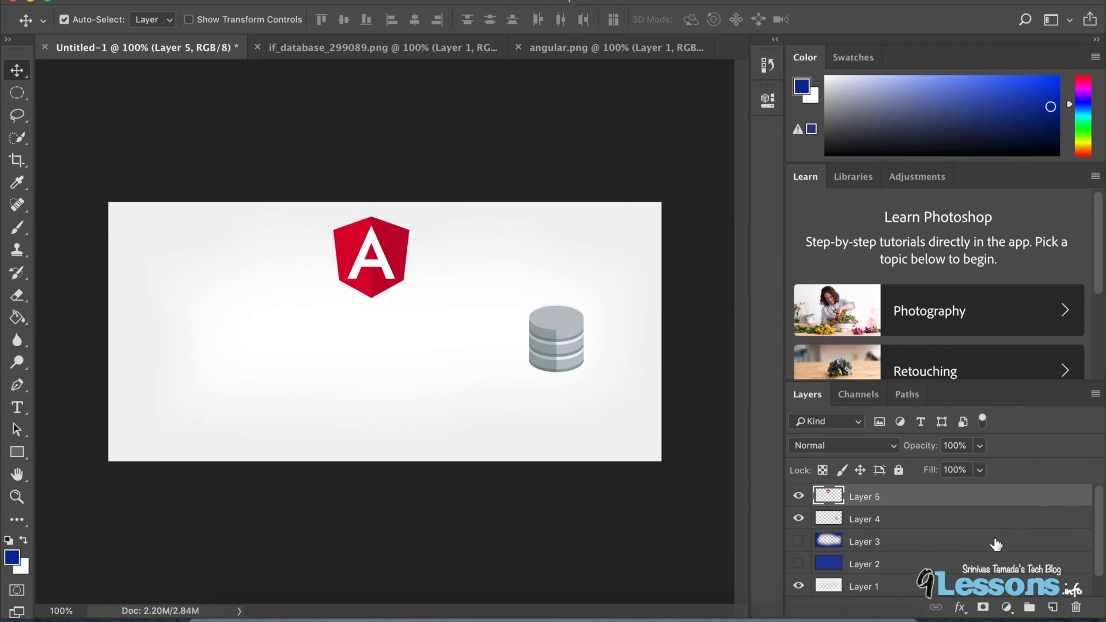
left_click(799, 519)
left_click(799, 519)
left_click(798, 520)
left_click(798, 519)
left_click(799, 519)
left_click(799, 519)
Pick the Type tool and browse the font list, choosing CuttyFruty as the font.
left_click(21, 411)
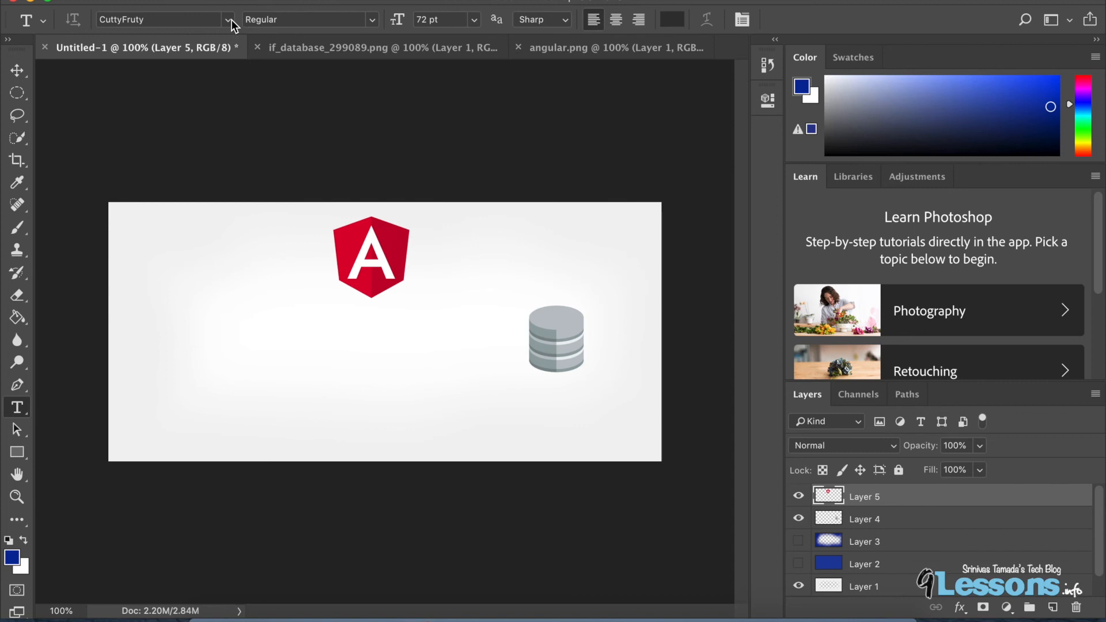
left_click(231, 20)
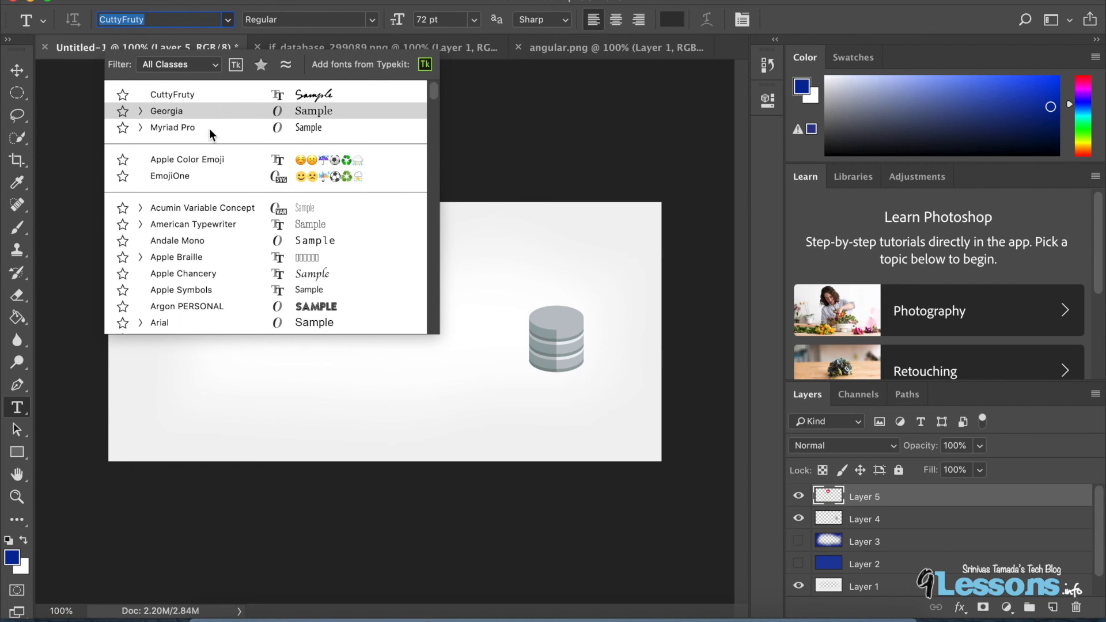
scroll(234, 226, "down", 1)
scroll(234, 230, "down", 1)
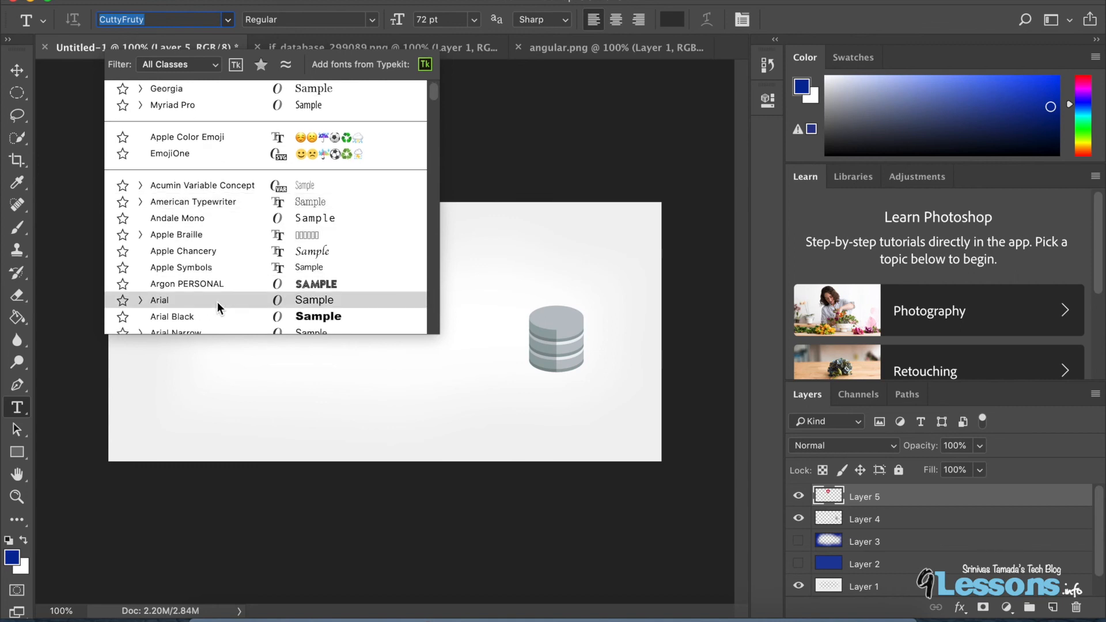
scroll(220, 269, "down", 10)
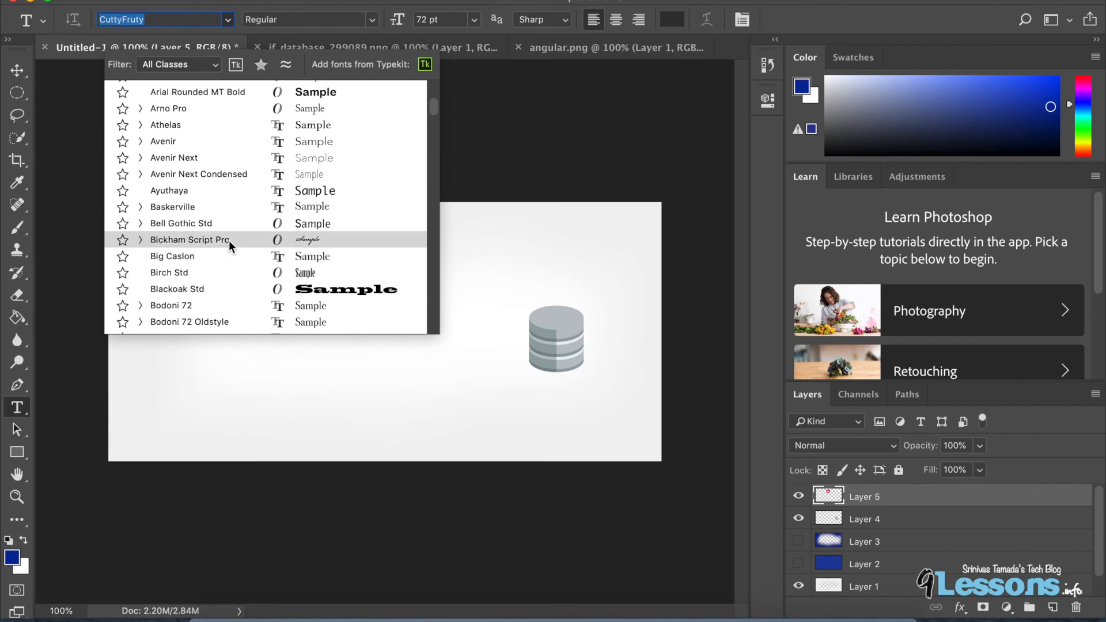
scroll(223, 191, "up", 2)
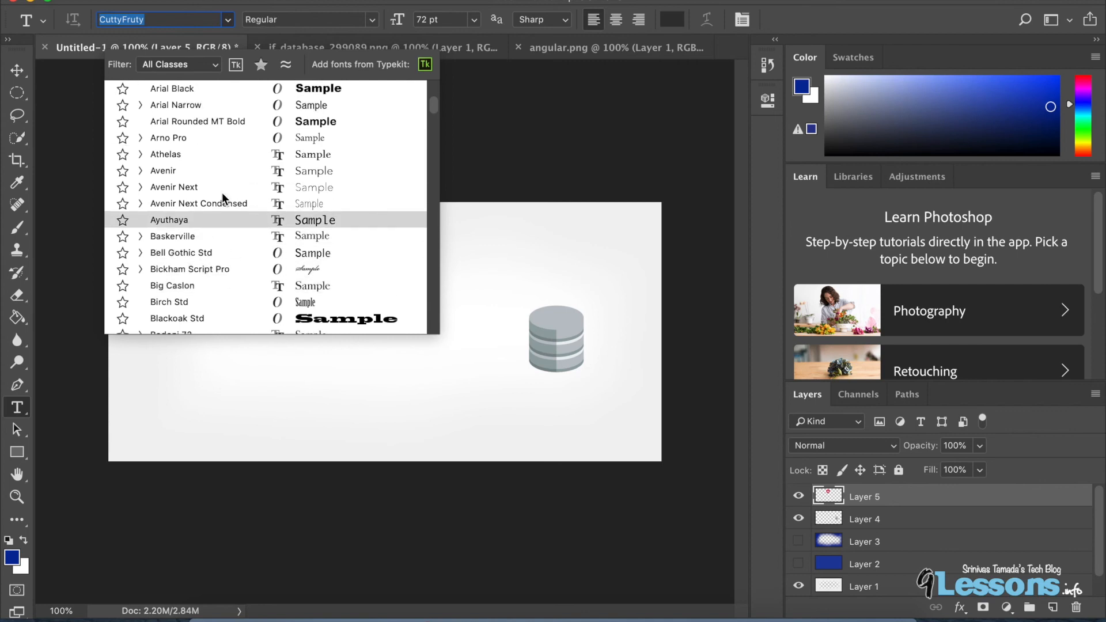
scroll(223, 137, "up", 2)
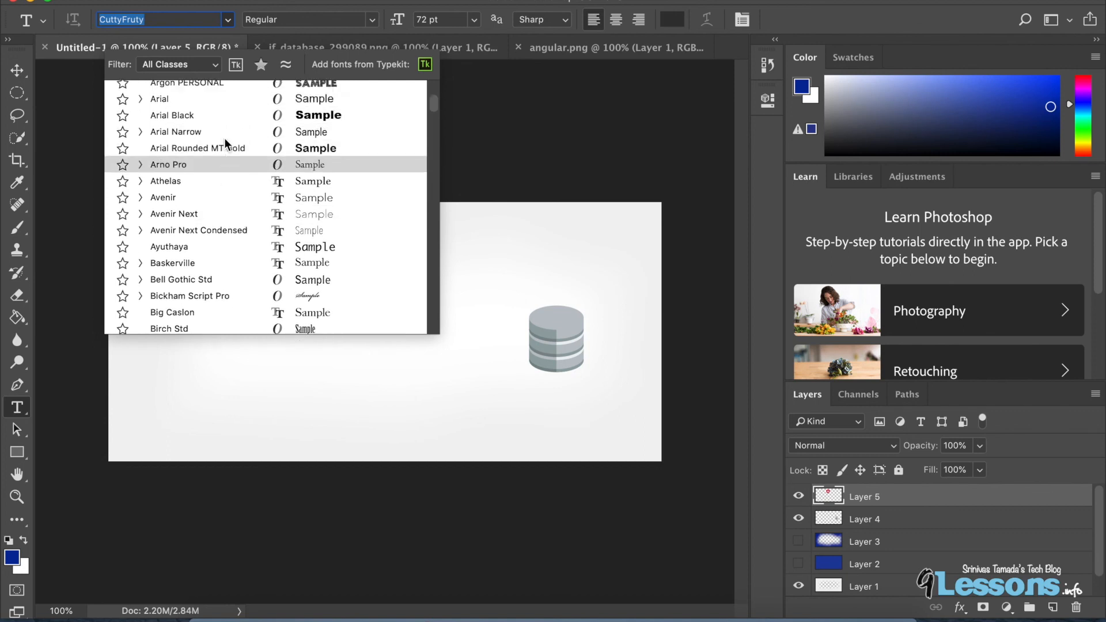
scroll(223, 159, "up", 10)
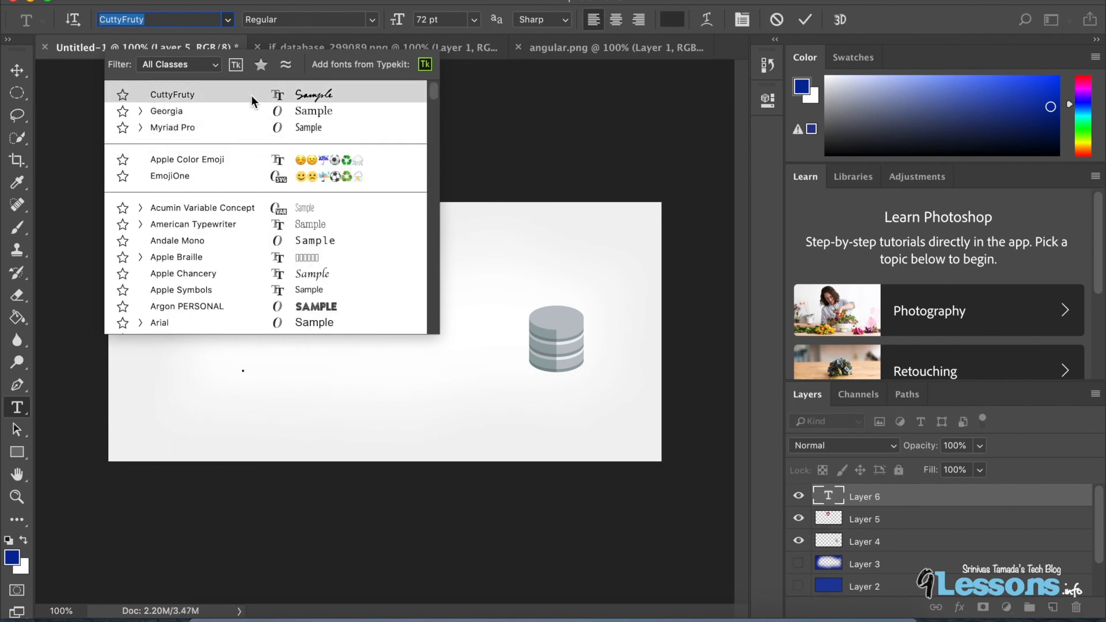
left_click(251, 95)
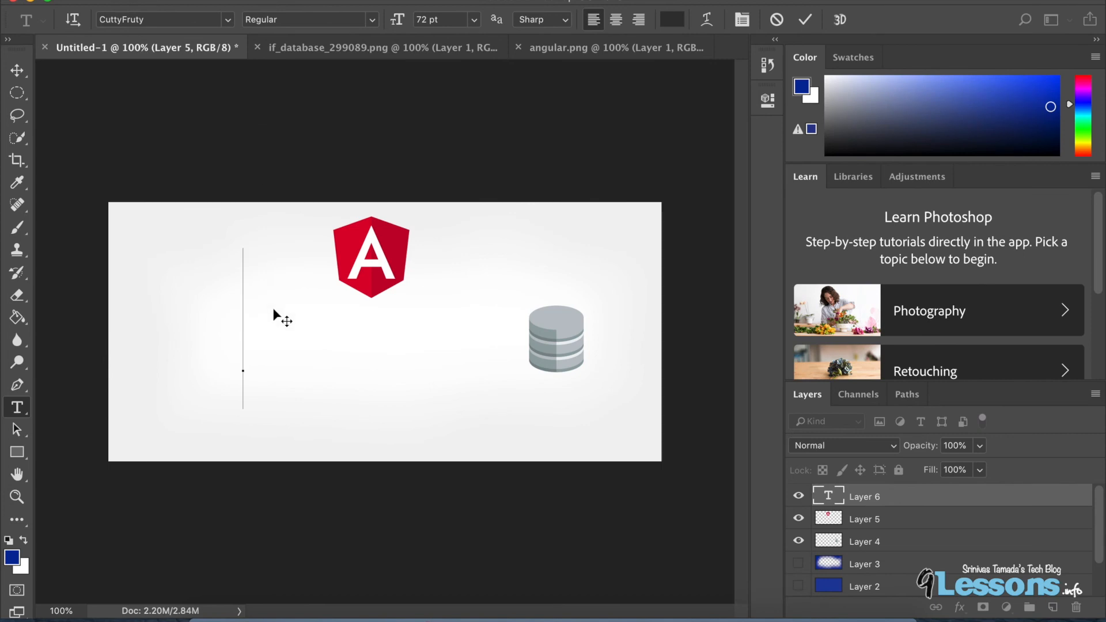
left_click(147, 20)
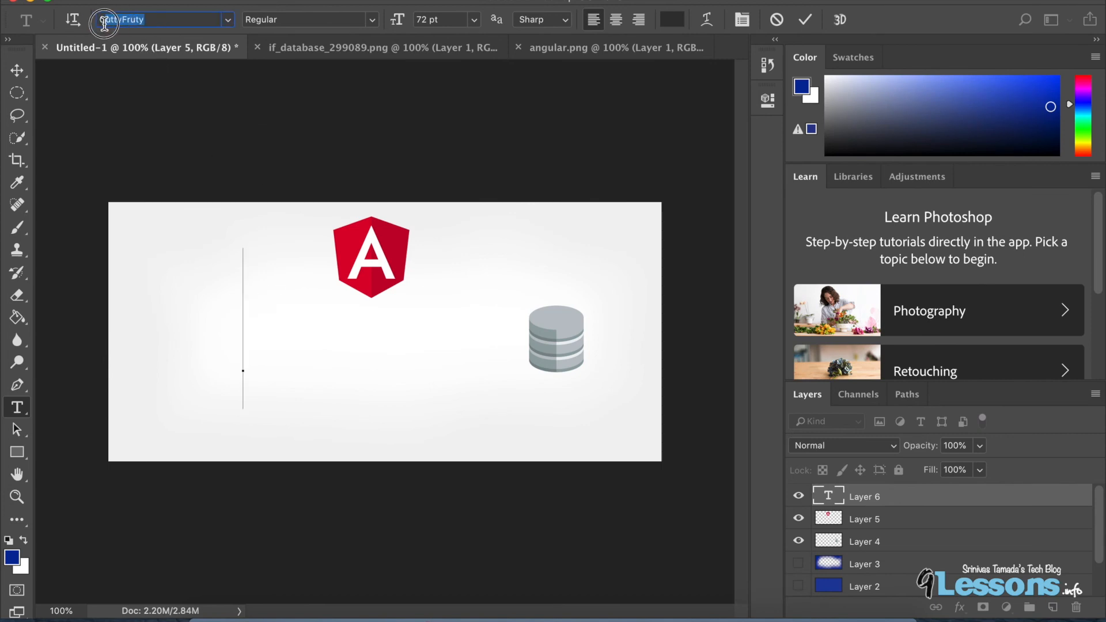
left_click(359, 615)
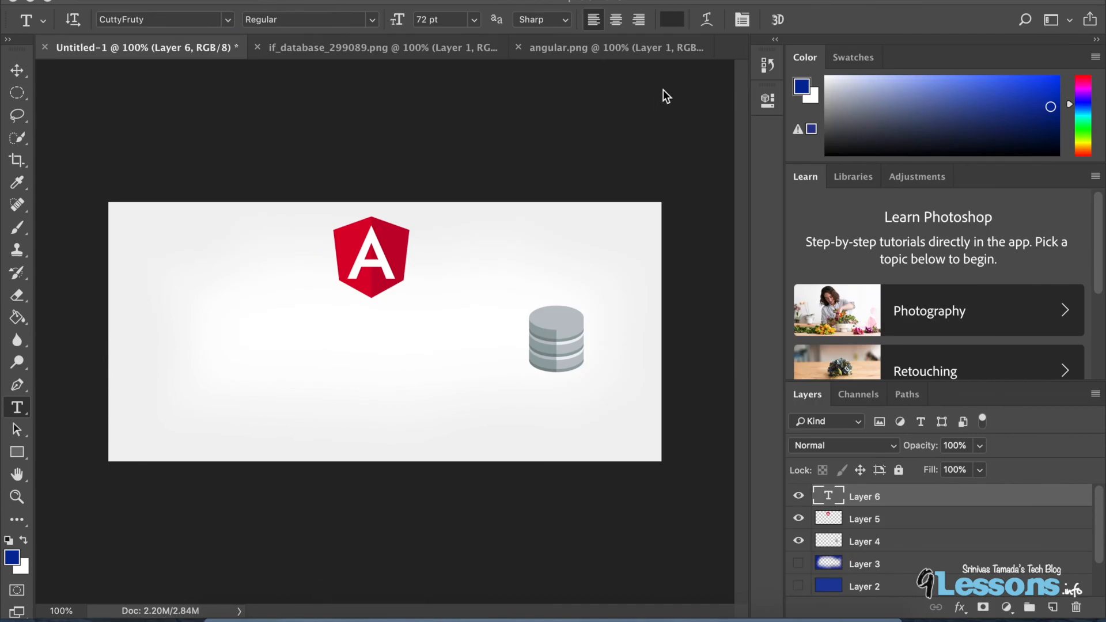
Search Google for dafonts and browse the DaFont download site.
left_click(918, 7)
type("dafonts")
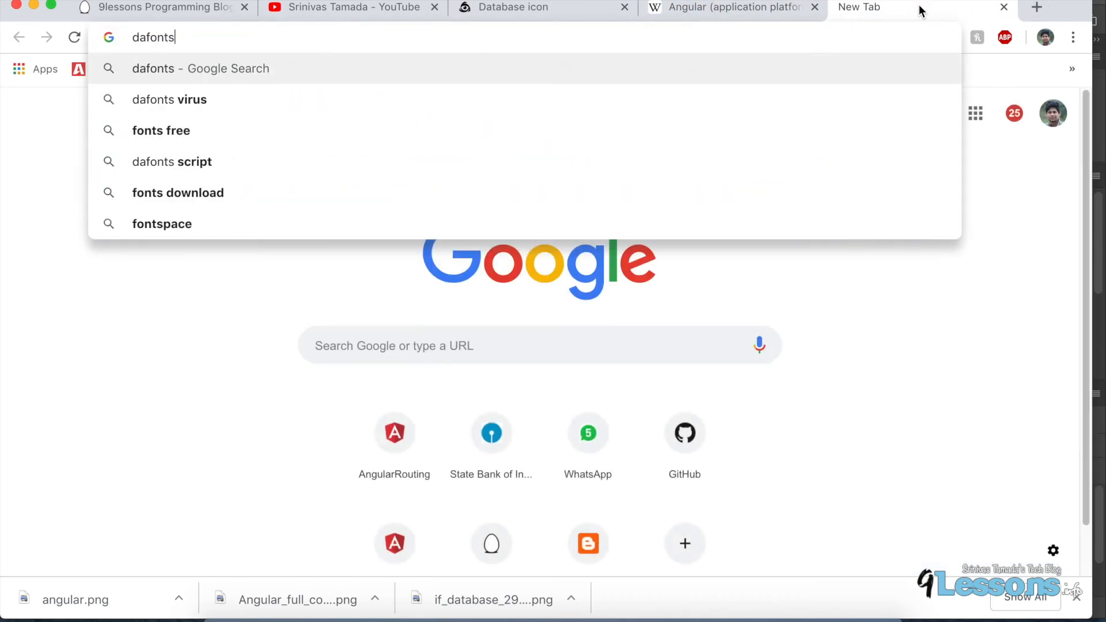
key("Return")
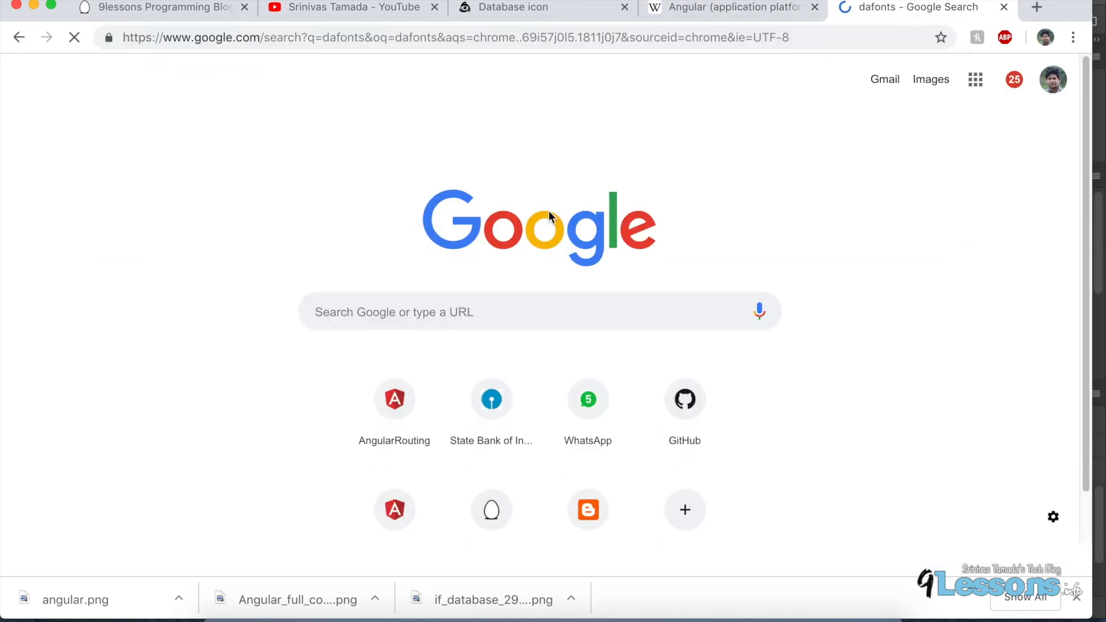
left_click(266, 215)
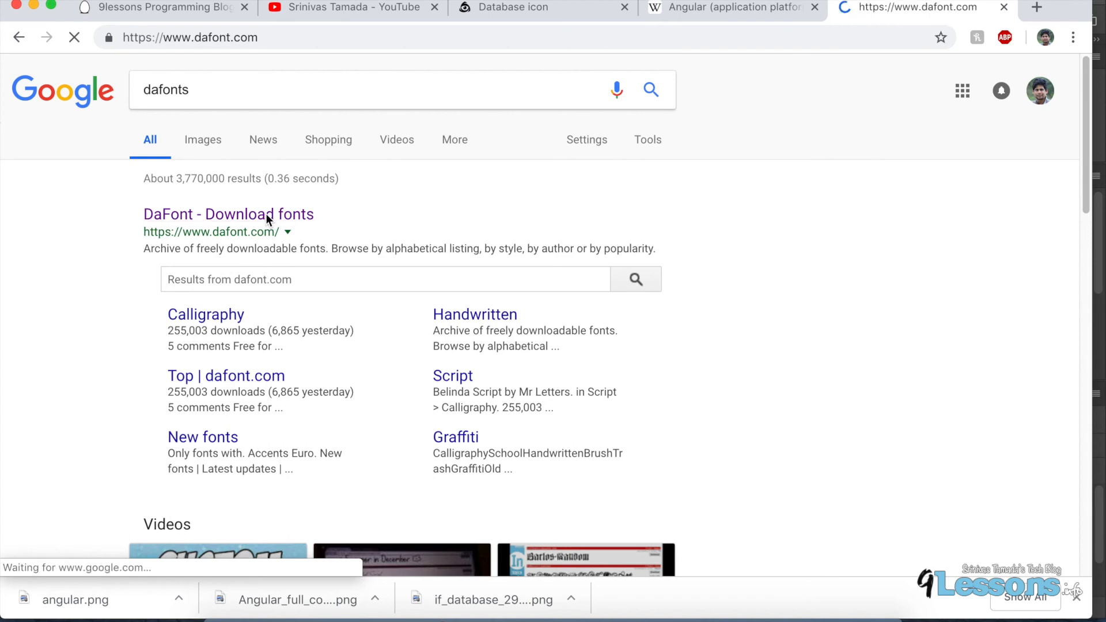
scroll(466, 418, "down", 15)
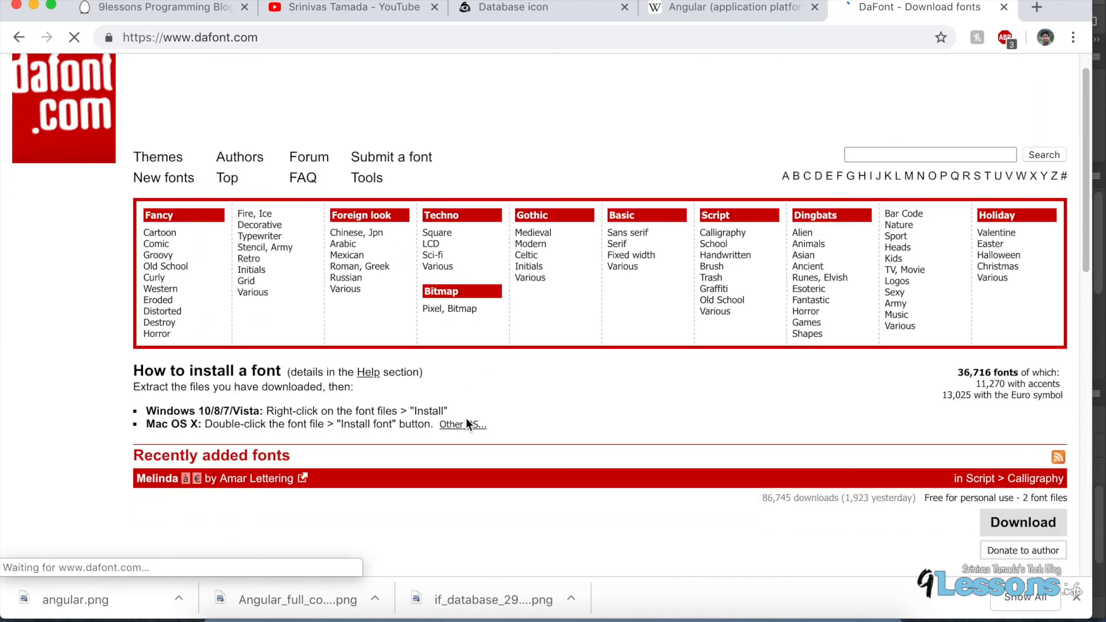
scroll(466, 417, "up", 15)
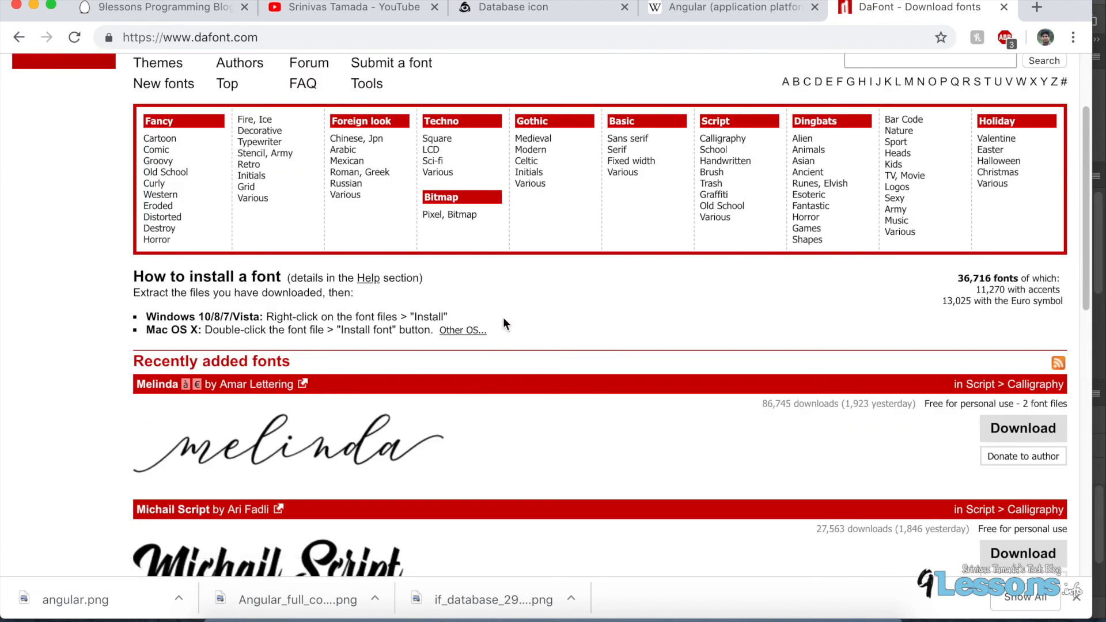
Switch back to Photoshop and type a 16 pt "Database" text label left of the canvas centre.
left_click(34, 5)
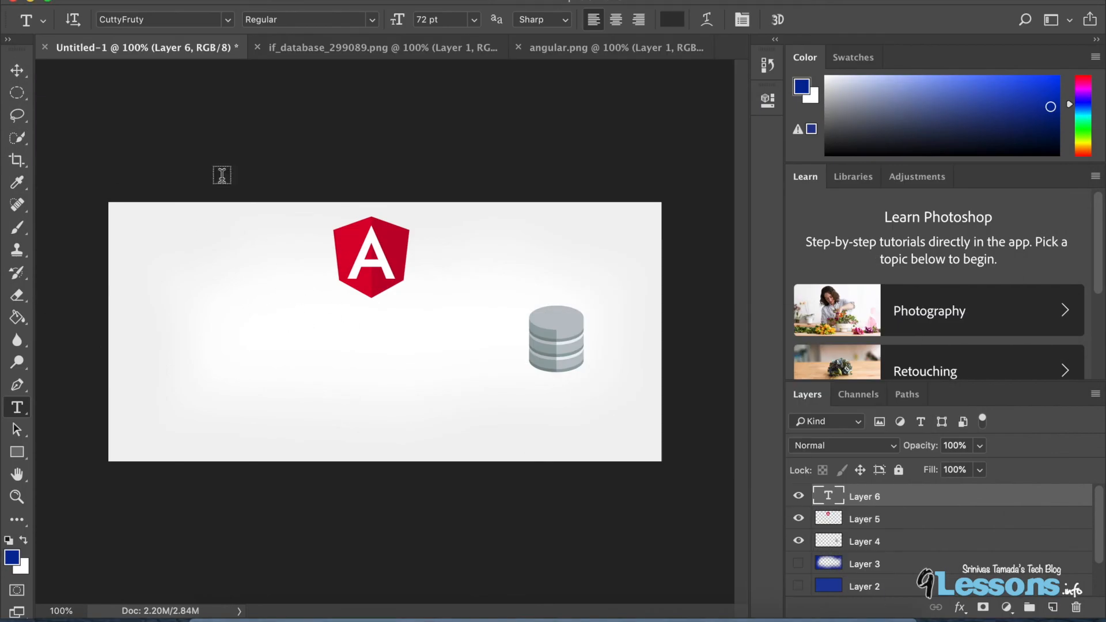
left_click(260, 341)
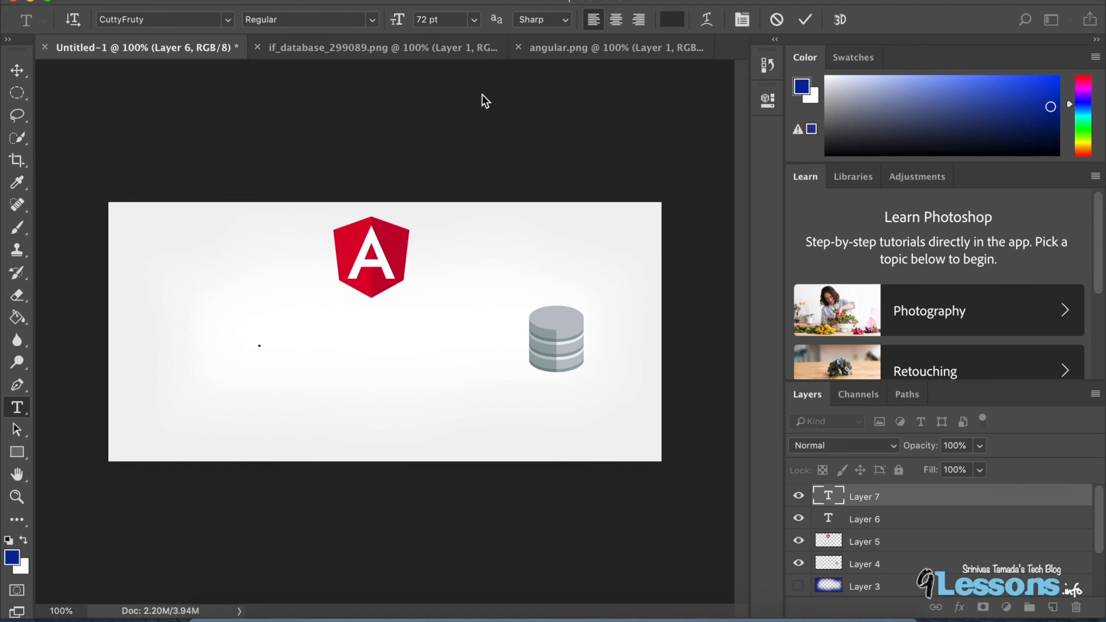
left_click(475, 20)
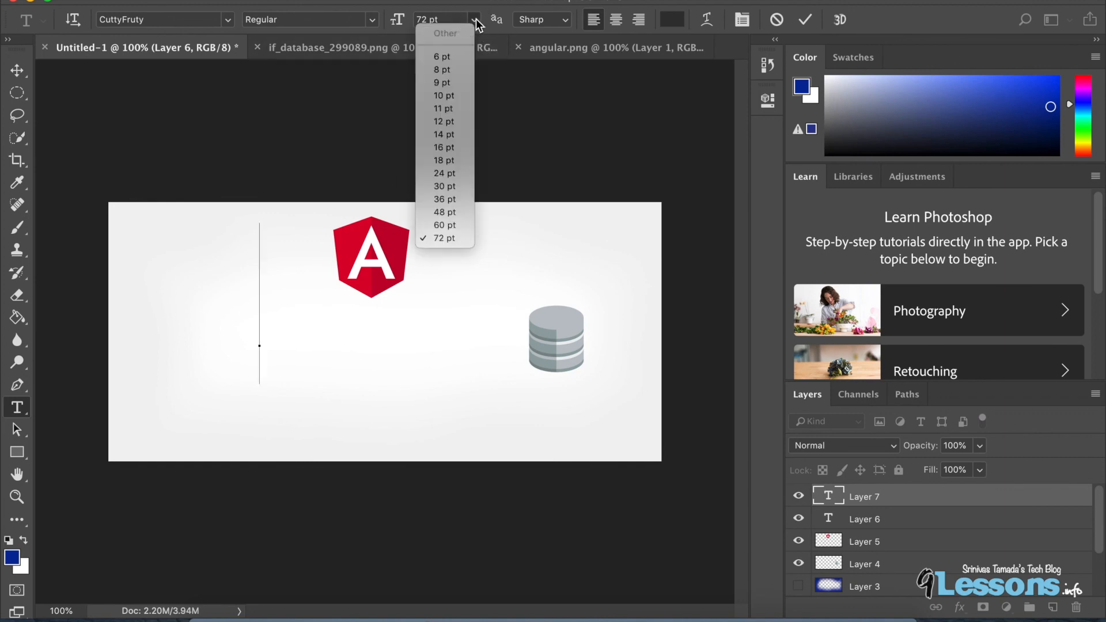
left_click(442, 148)
type("Dat")
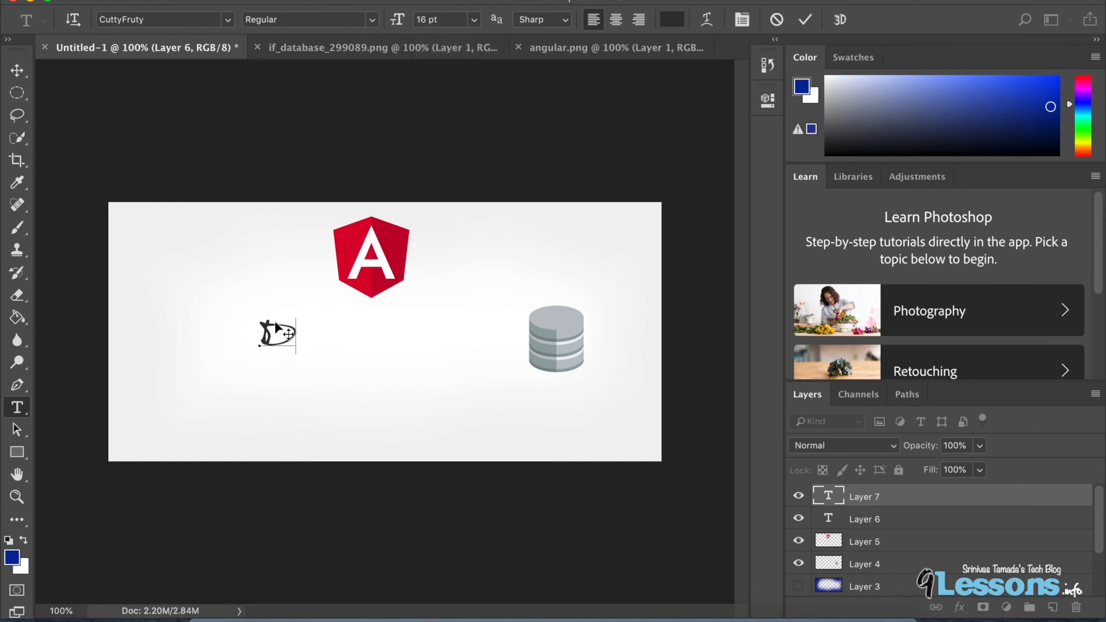
key("BackSpace")
key("BackSpace")
key("BackSpace")
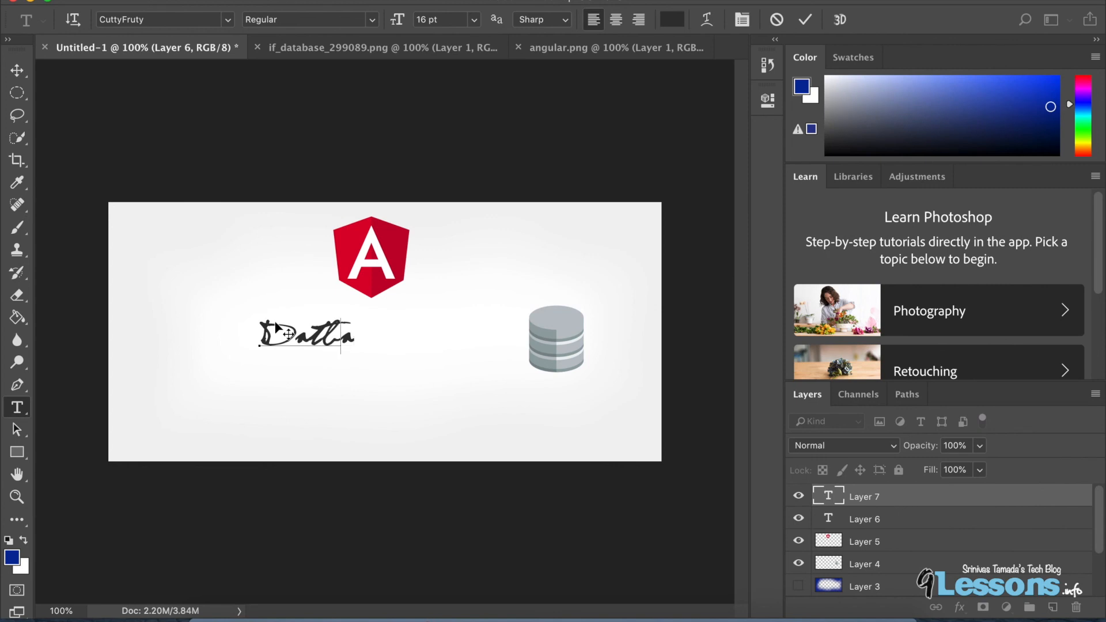
type("abase")
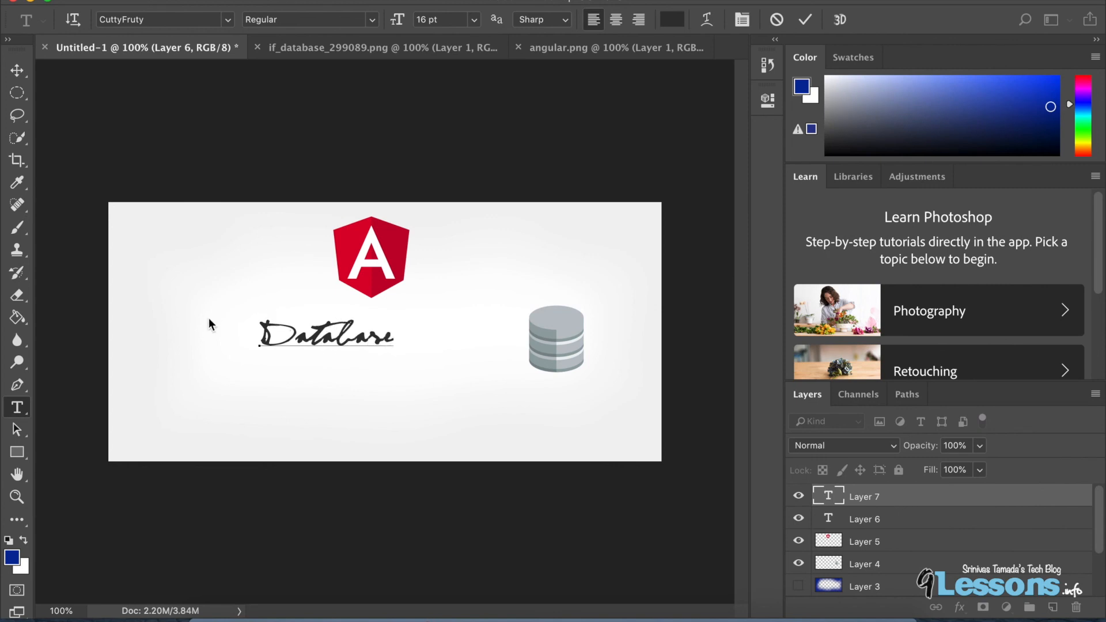
Select all of the Database label's text and set its size to 12 pt.
key("super+a")
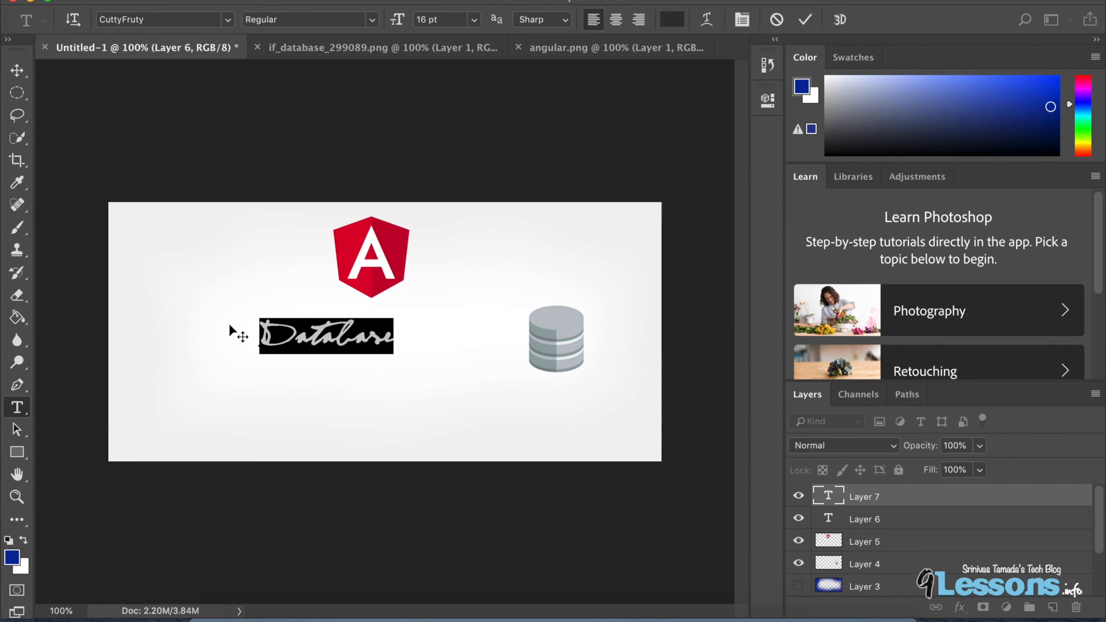
left_click(470, 18)
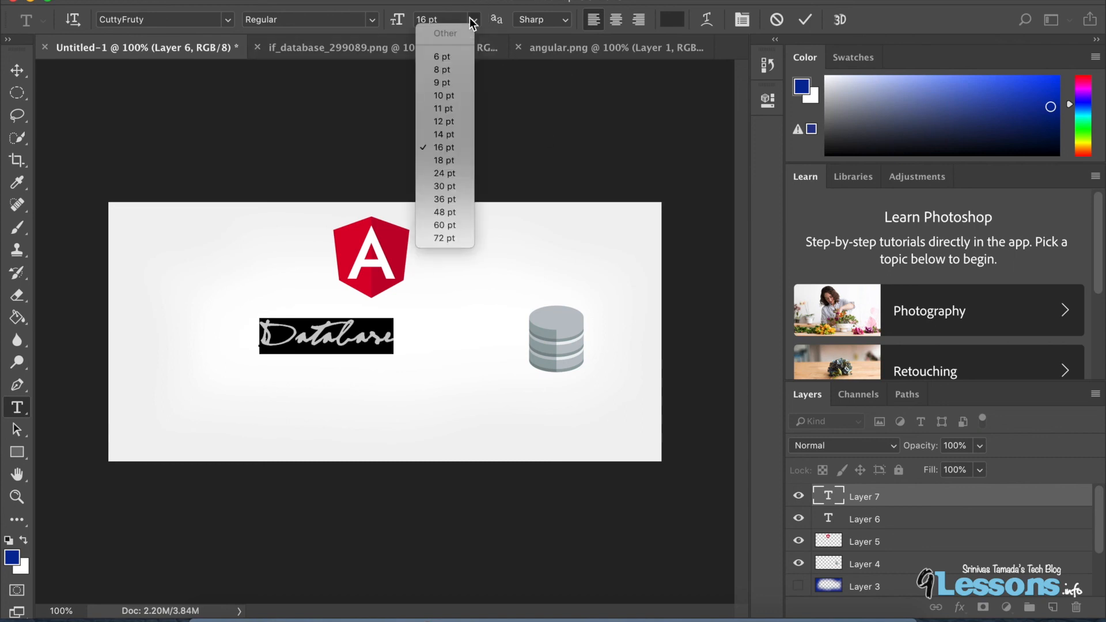
left_click(438, 117)
Move the Database label to sit just below the database icon.
left_click(17, 70)
left_click_drag(345, 345, 584, 407)
left_click(619, 256)
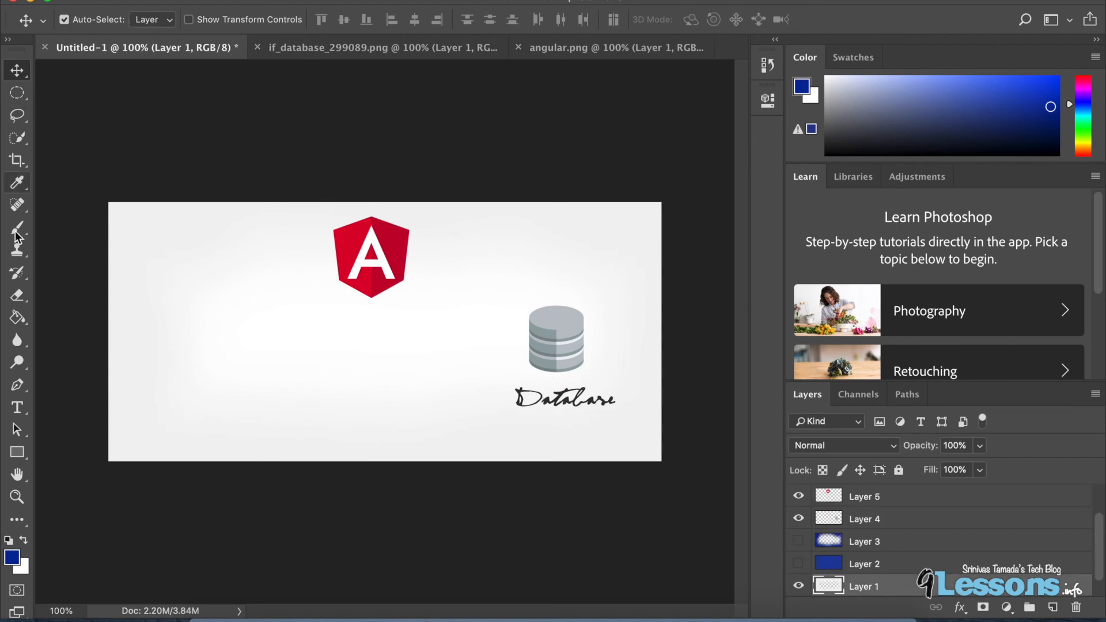
Pick the Type tool again and choose Christopherhand as the font.
left_click(16, 407)
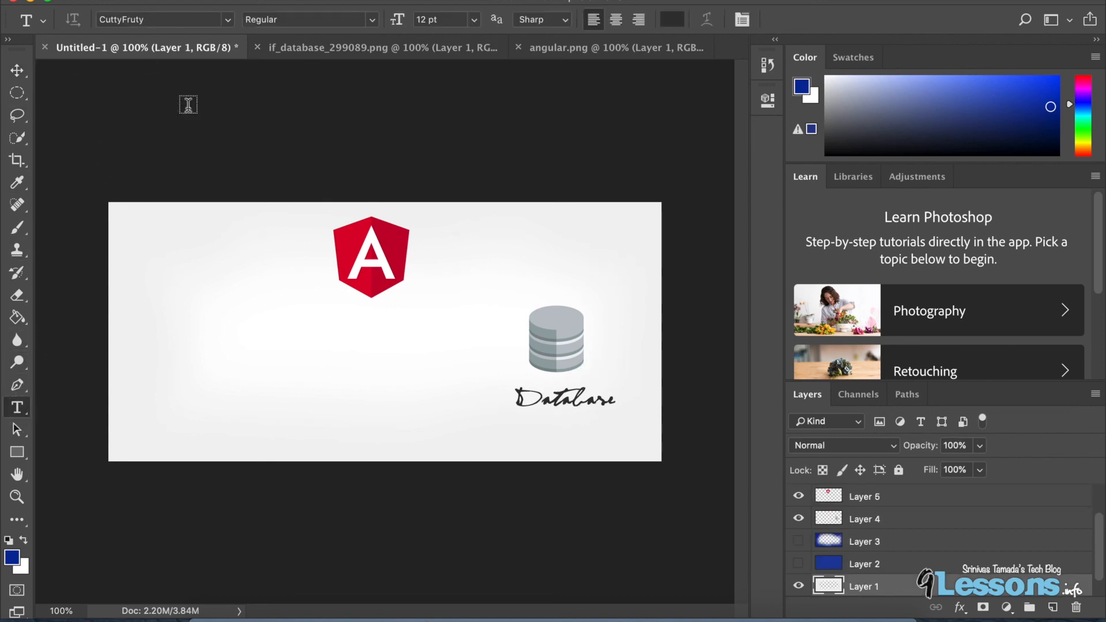
left_click(228, 20)
scroll(276, 199, "down", 5)
scroll(278, 206, "down", 8)
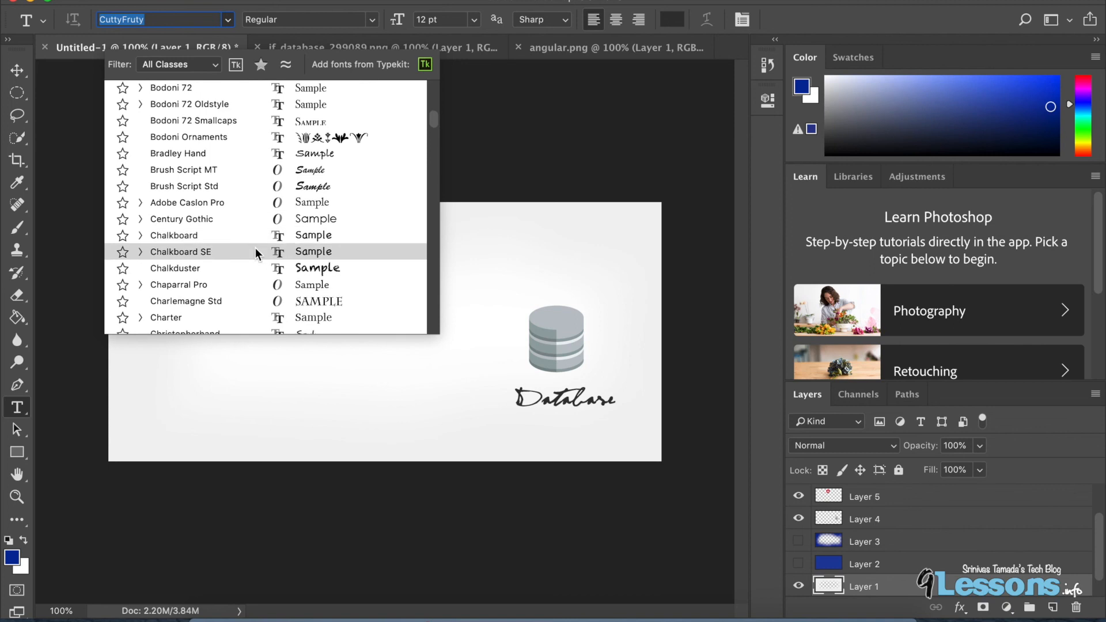
scroll(255, 249, "down", 2)
scroll(255, 248, "down", 2)
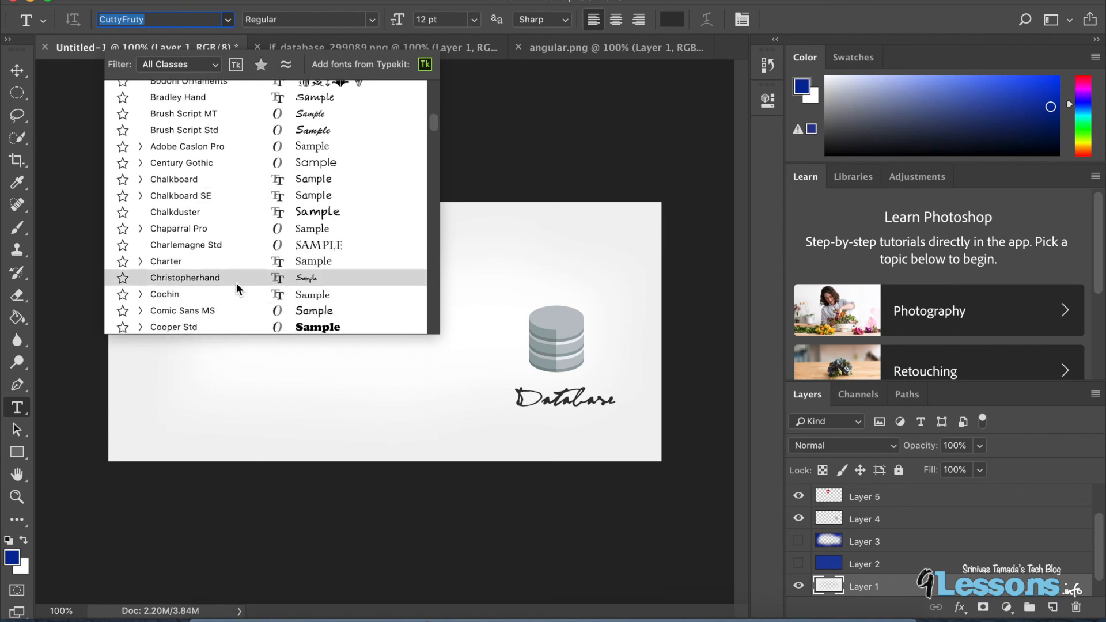
left_click(237, 281)
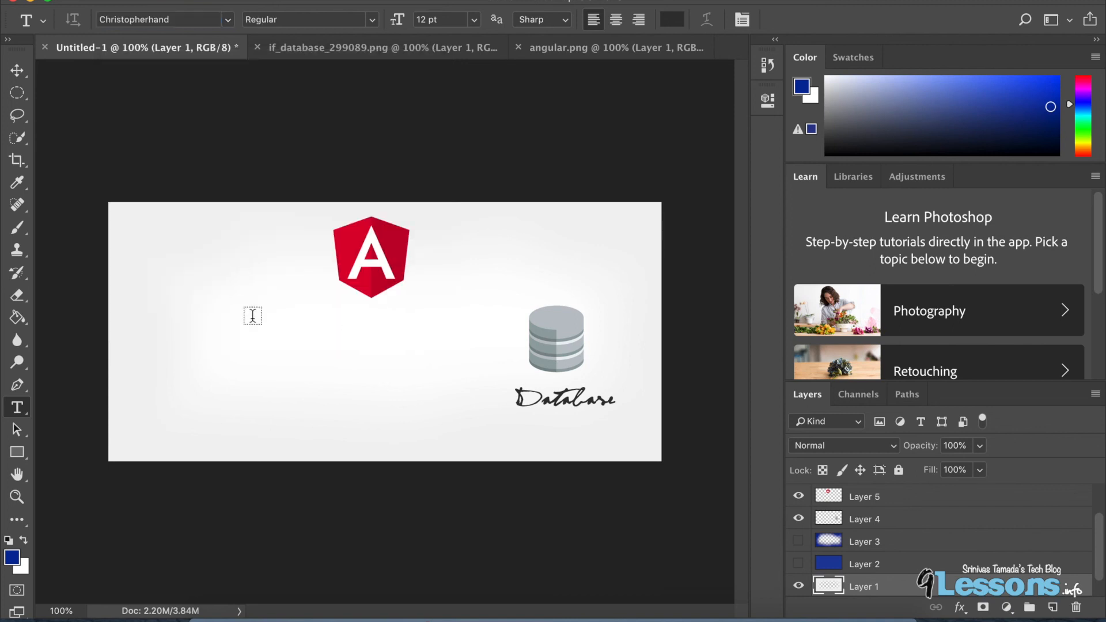
Add a "response request" text label in the lower left area of the canvas and position it there.
left_click(263, 375)
type("res")
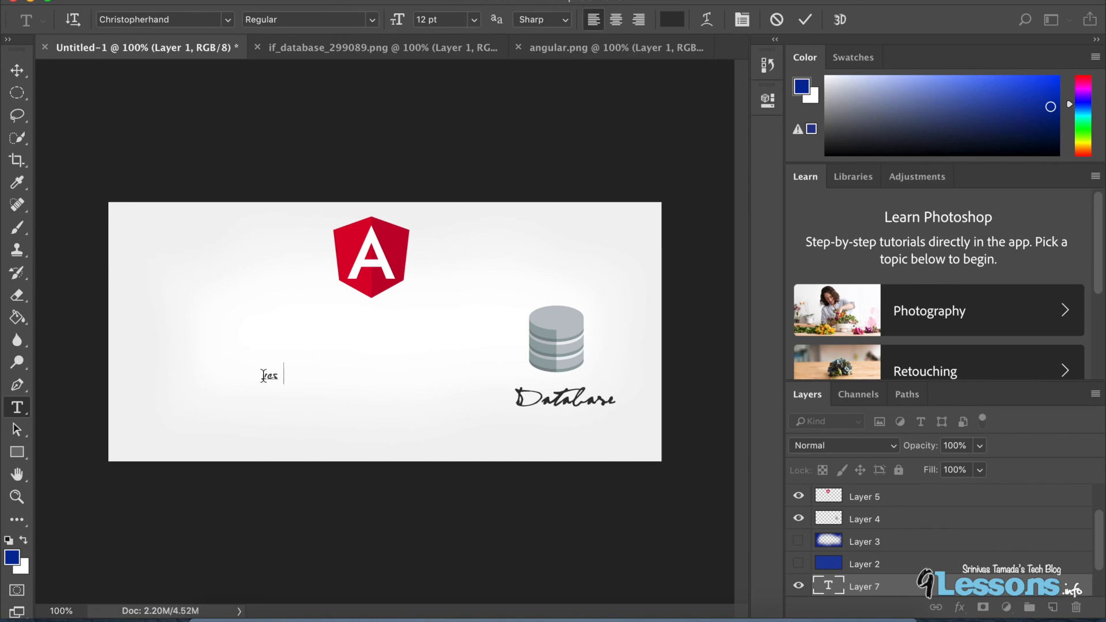
type("ponse request")
left_click_drag(364, 371, 258, 378)
left_click(294, 394)
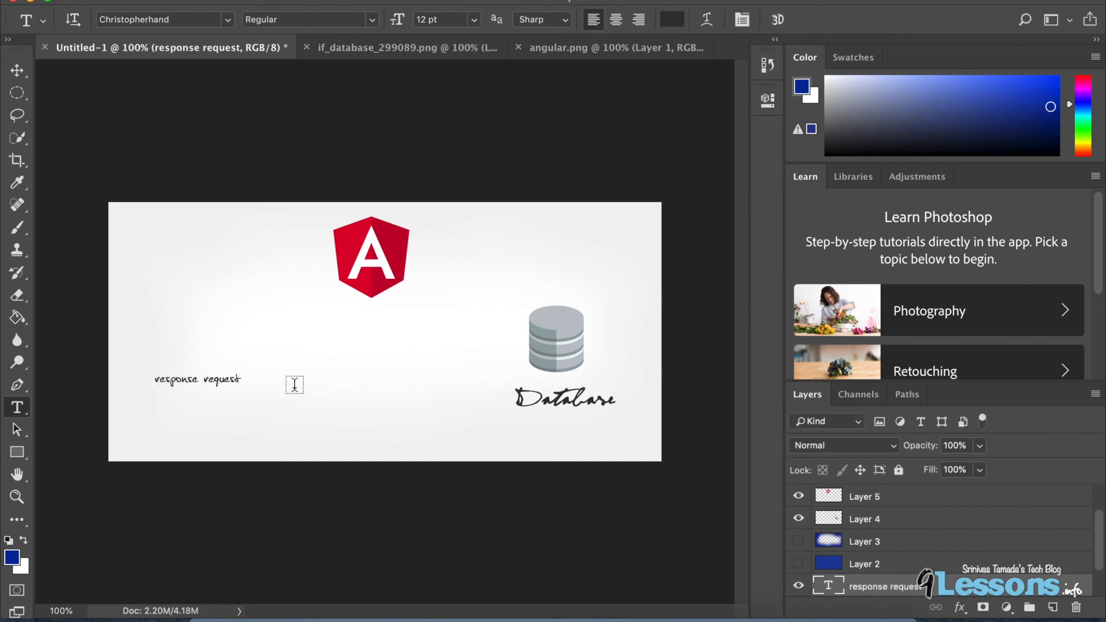